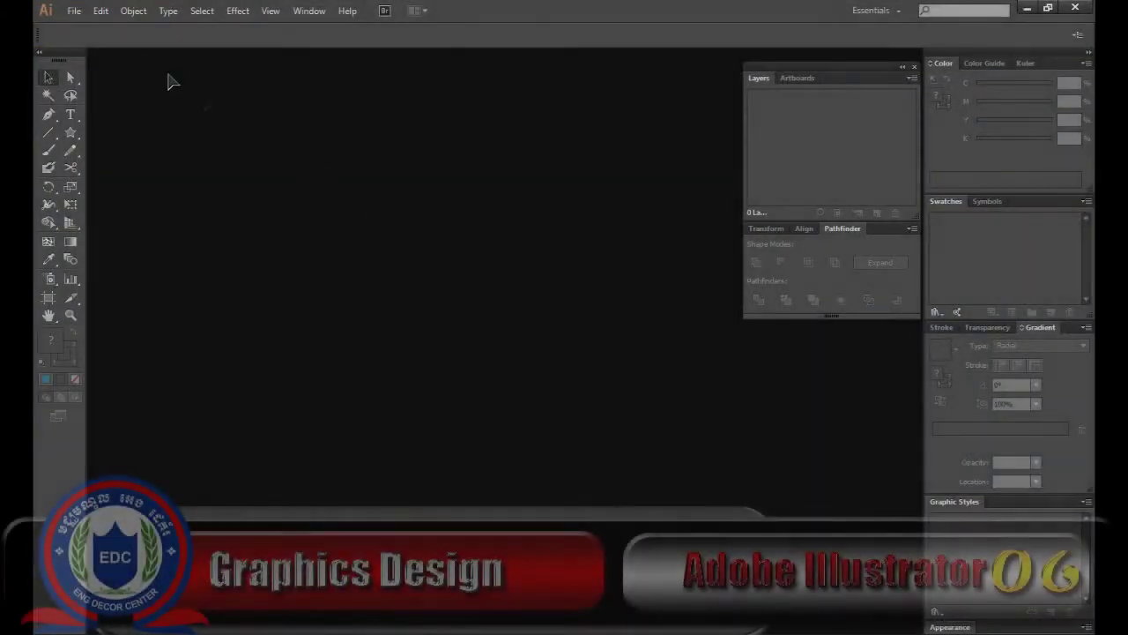
# Step: Create a new 1440 × 900 px CMYK document with default settings
pyautogui.click(74, 10)
pyautogui.click(92, 28)
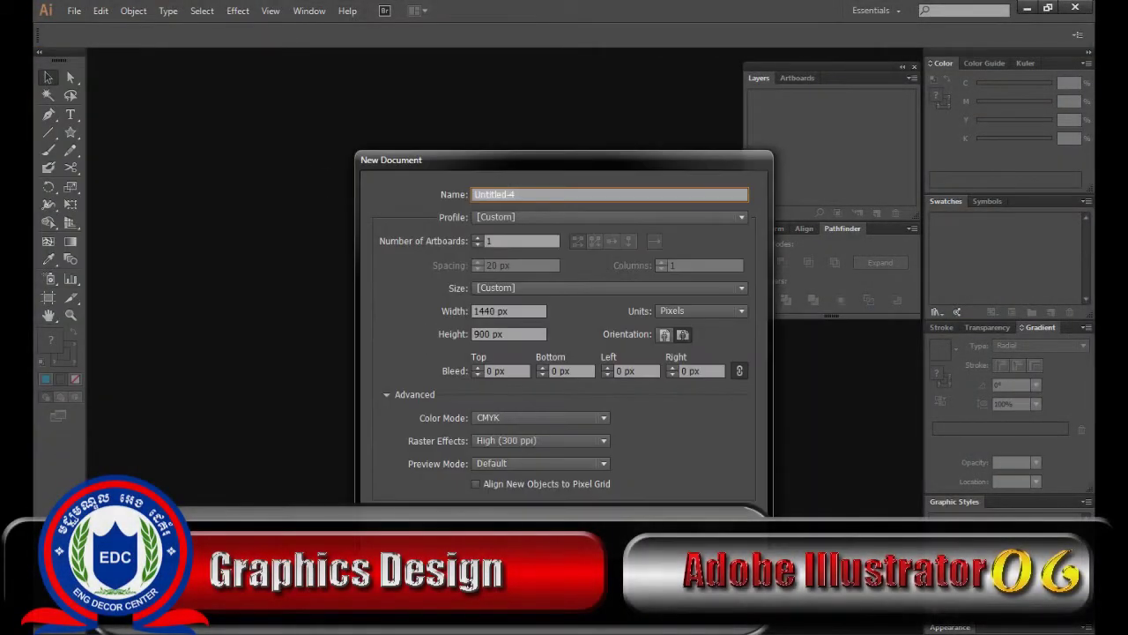
pyautogui.press('Return')
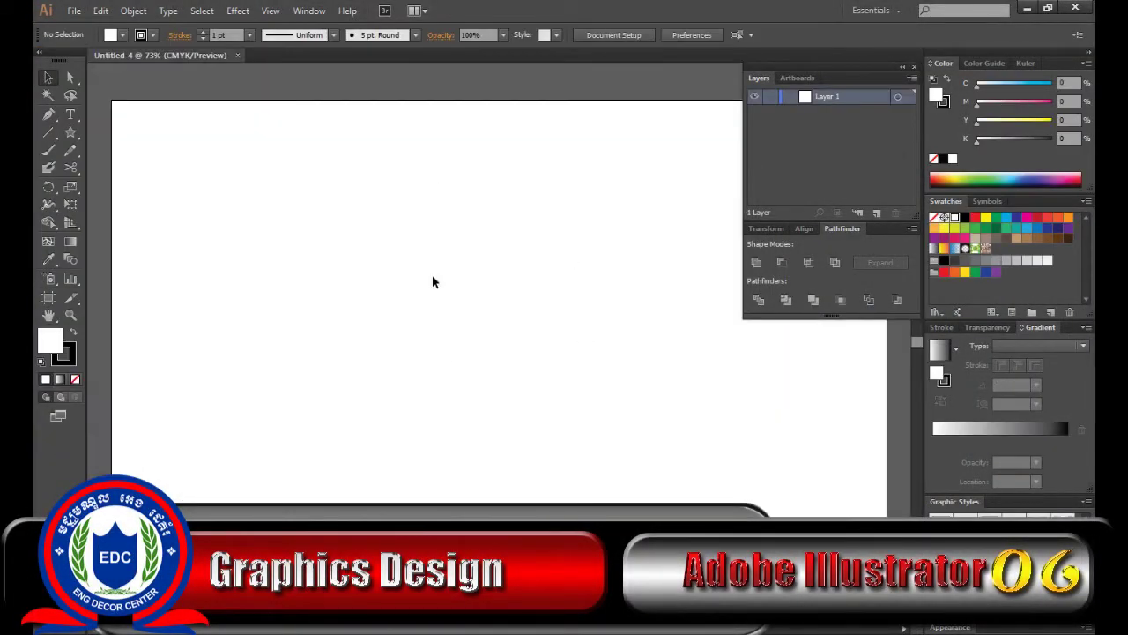
pyautogui.moveTo(70, 132); pyautogui.dragTo(172, 173)
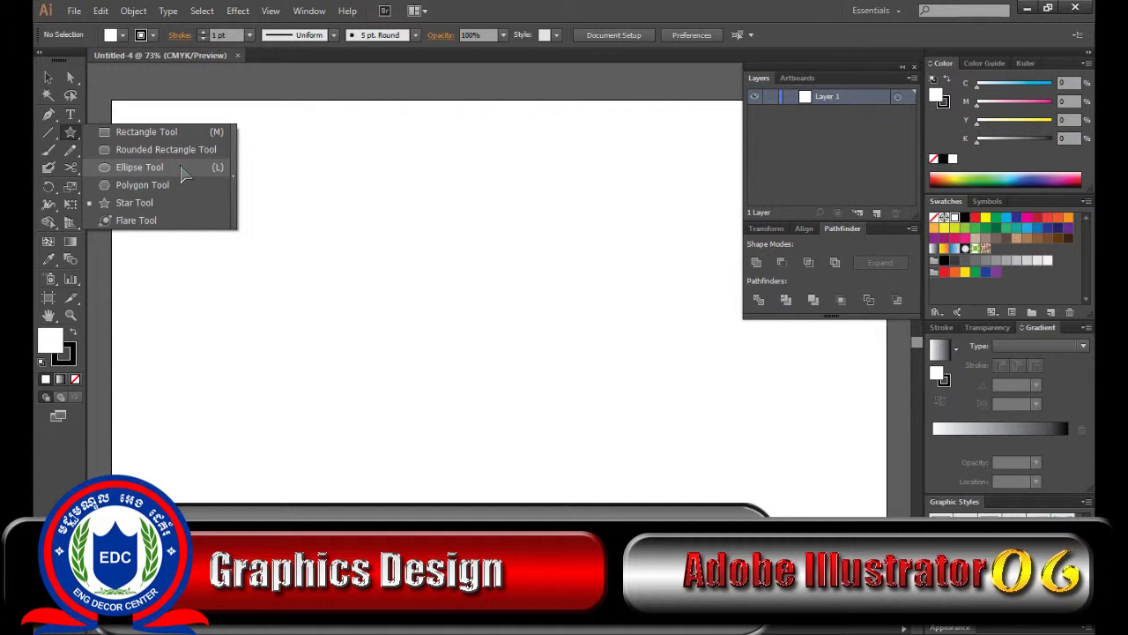
# Step: Choose the Ellipse tool with black fill and no stroke
pyautogui.click(182, 173)
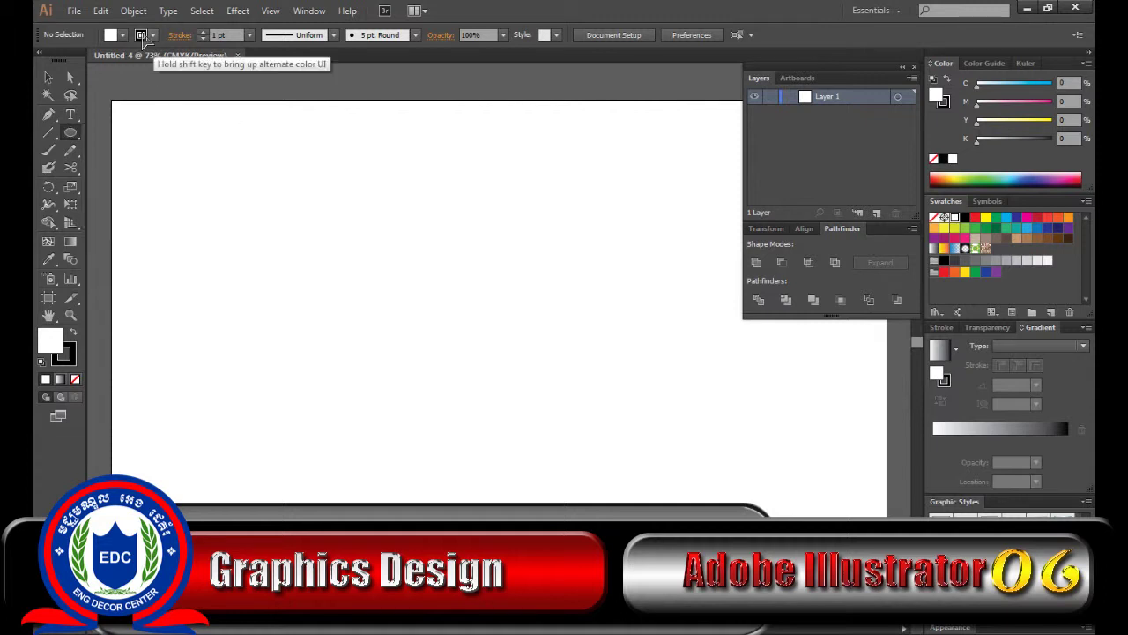
pyautogui.click(122, 35)
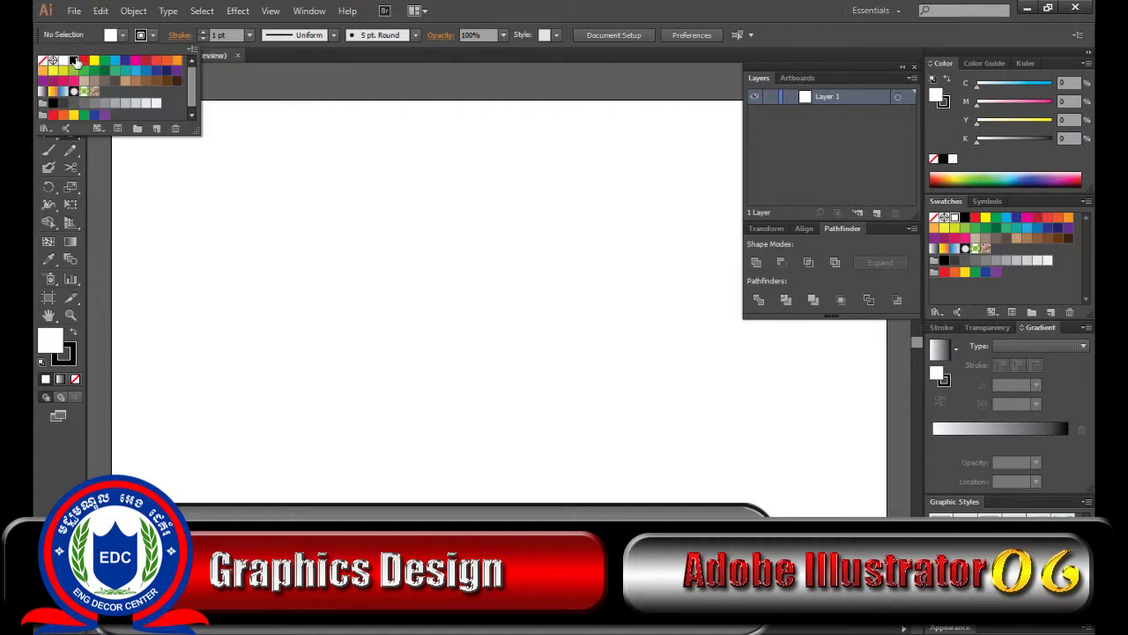
pyautogui.click(73, 60)
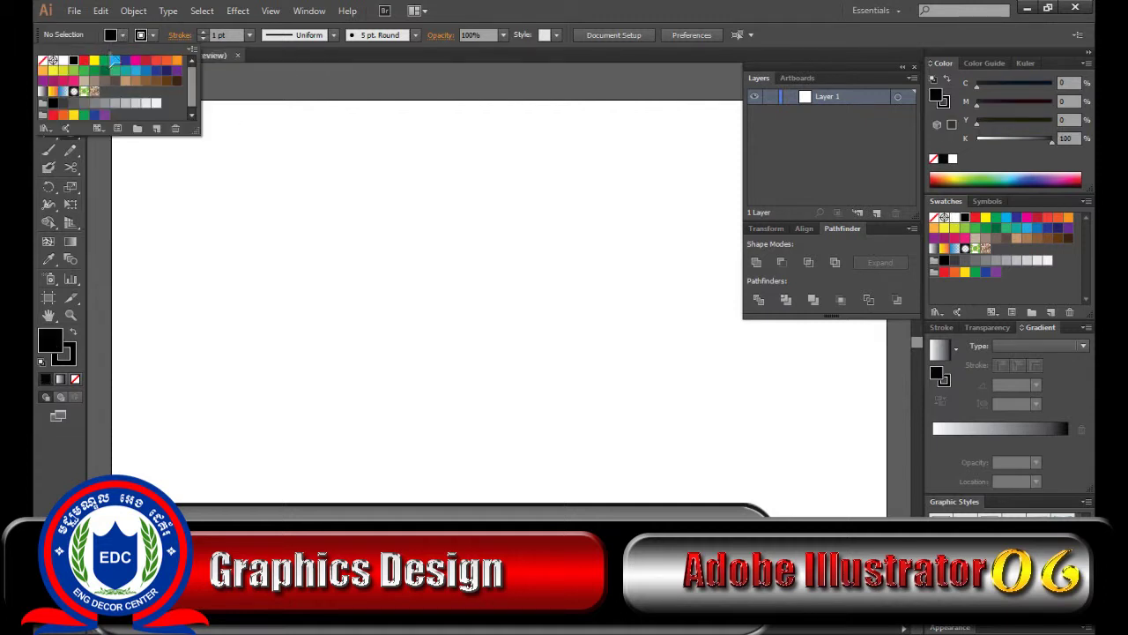
pyautogui.click(153, 35)
pyautogui.click(43, 60)
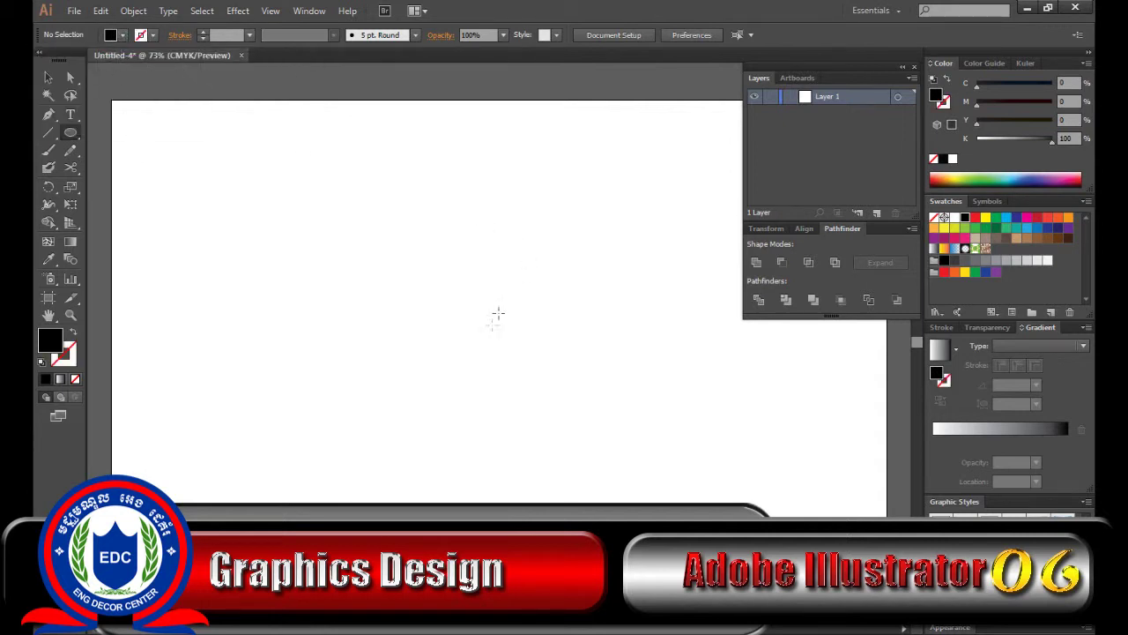
# Step: Draw a large black circle about 580.82 px across and select it
pyautogui.moveTo(475, 334); pyautogui.dragTo(632, 461)
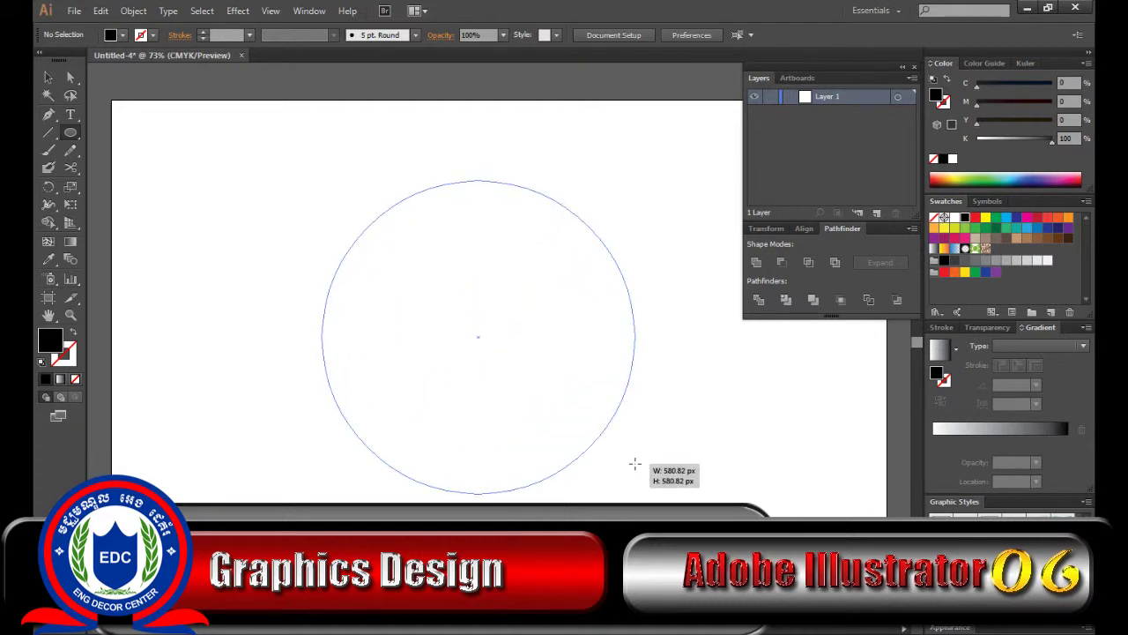
pyautogui.click(48, 77)
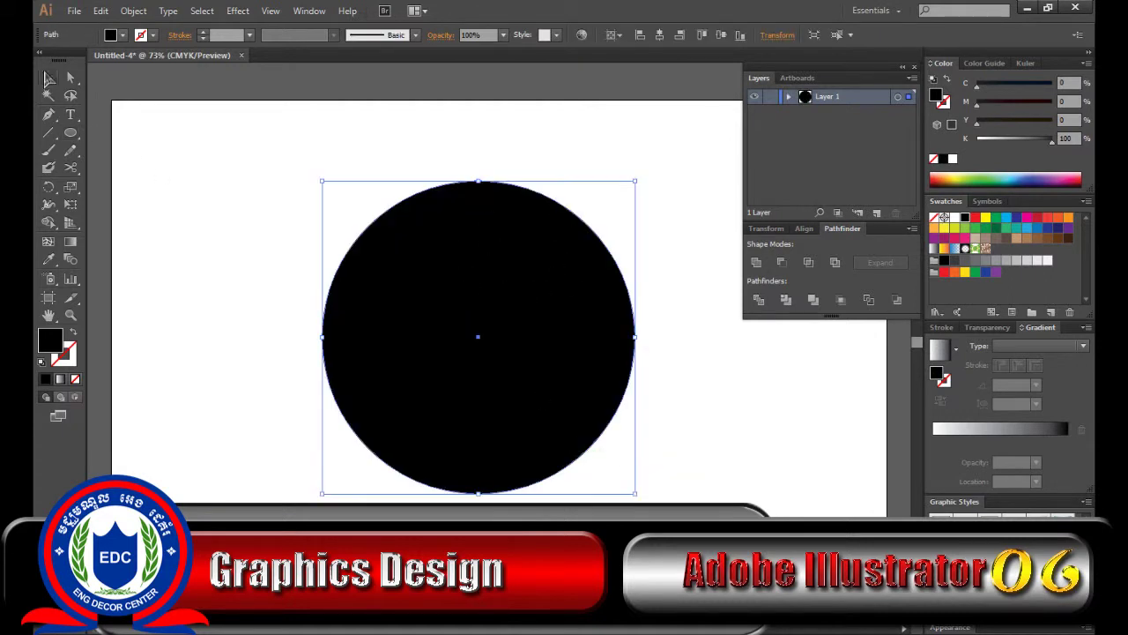
pyautogui.click(351, 187)
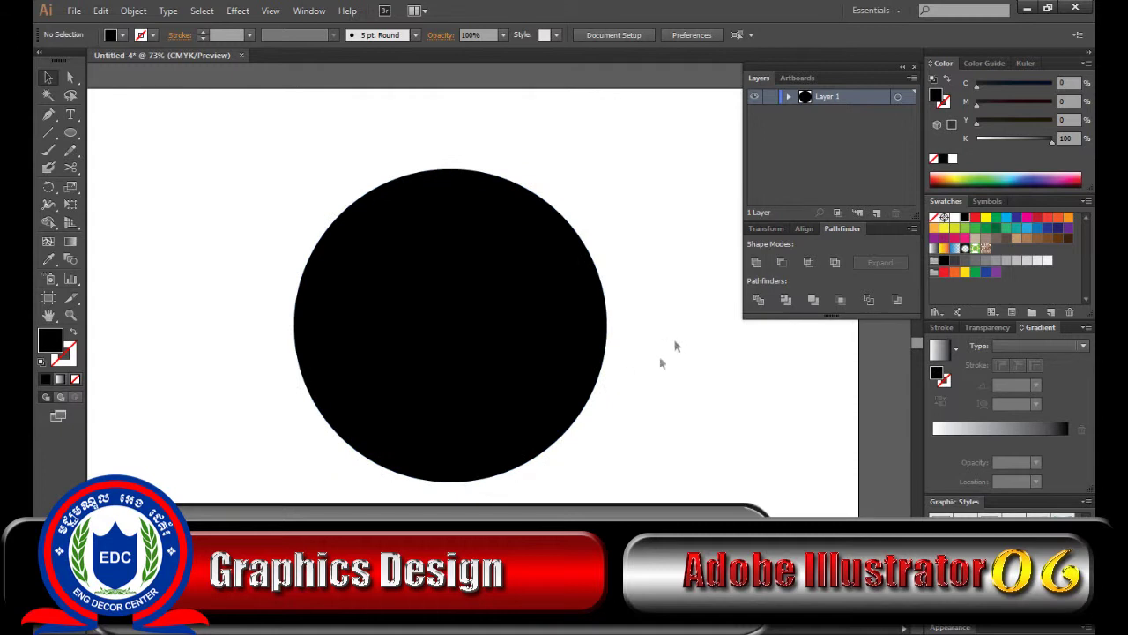
pyautogui.click(575, 346)
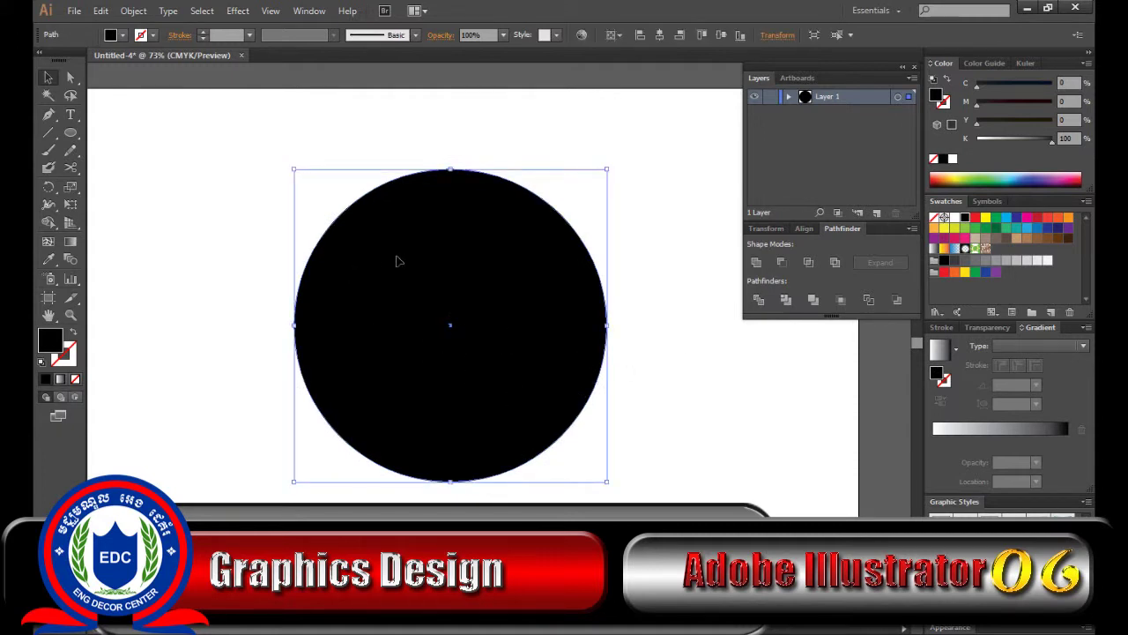
pyautogui.click(101, 10)
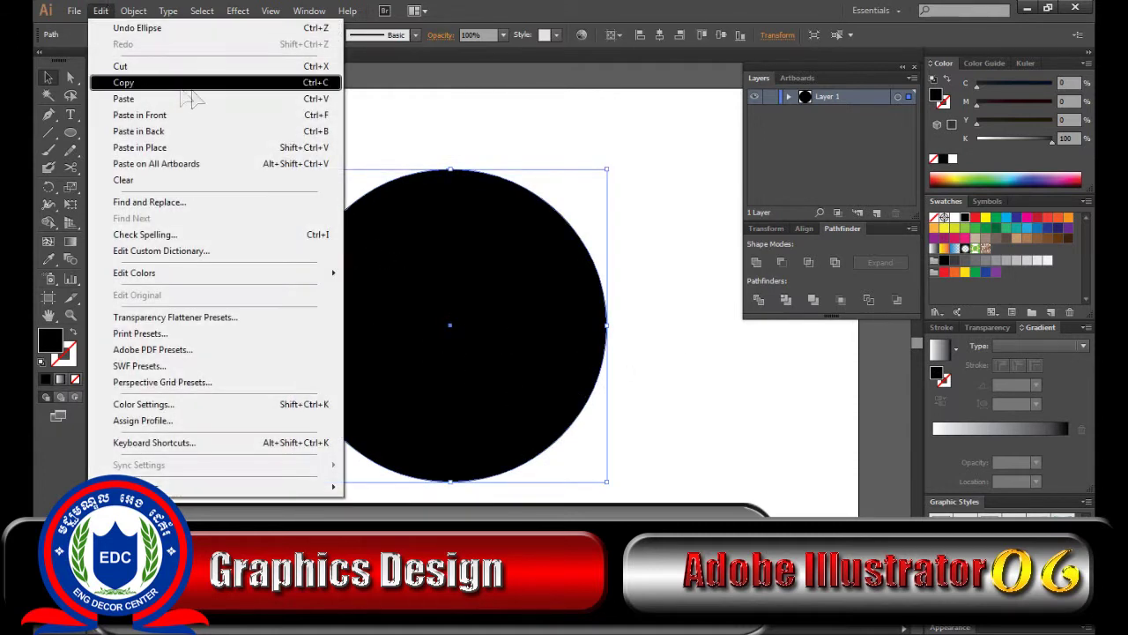
# Step: Paste a copy of the black circle in front and fill it teal
pyautogui.click(212, 92)
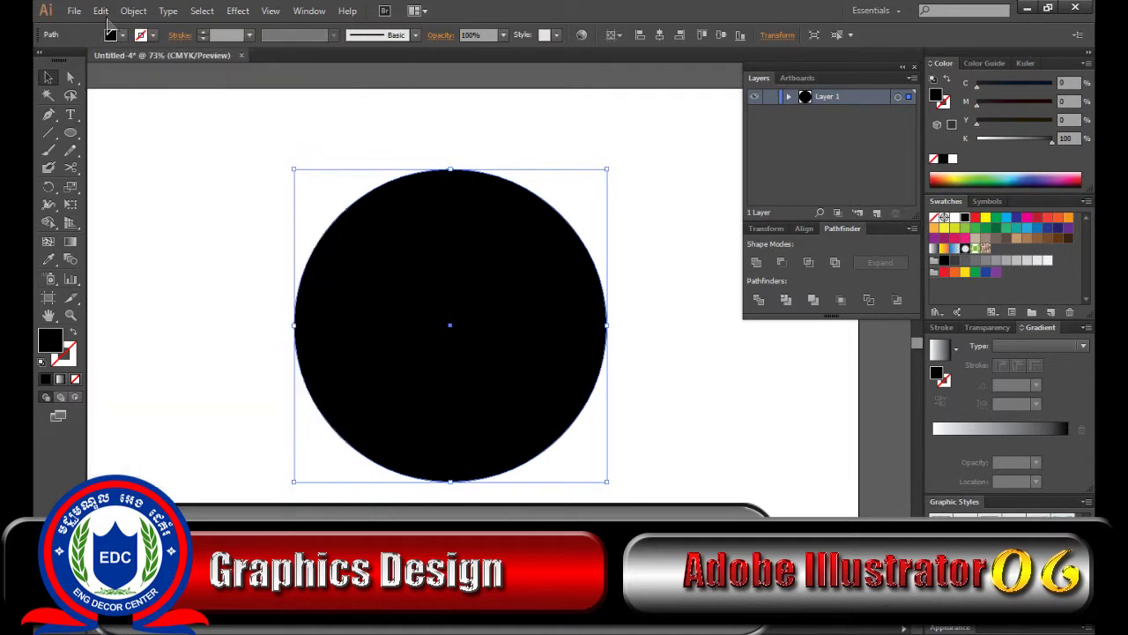
pyautogui.click(100, 11)
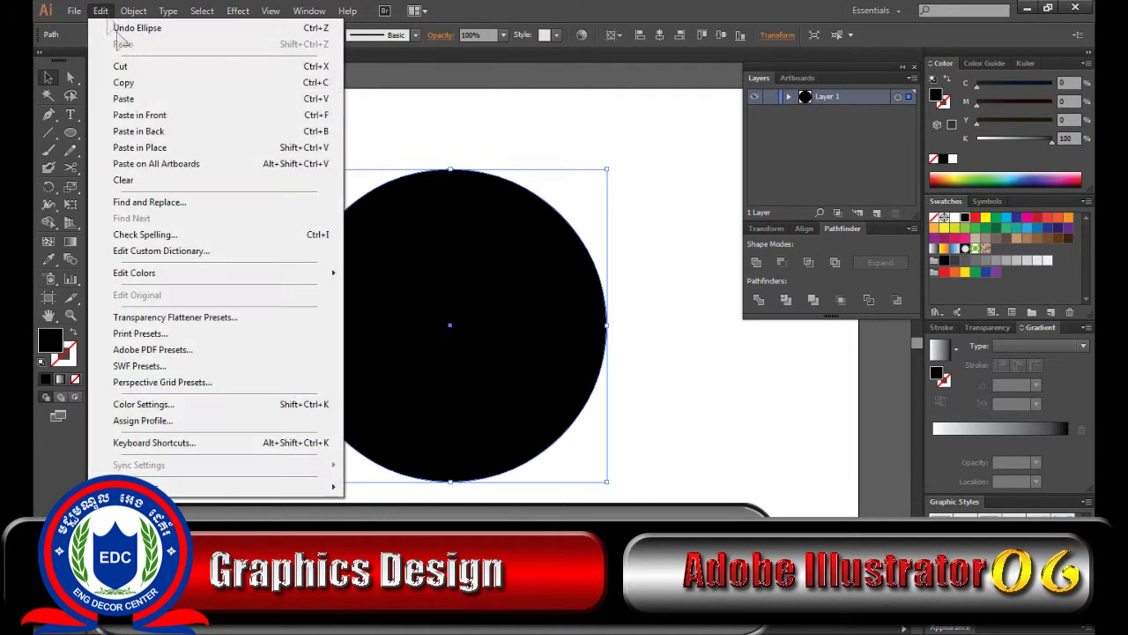
pyautogui.click(221, 118)
pyautogui.click(123, 34)
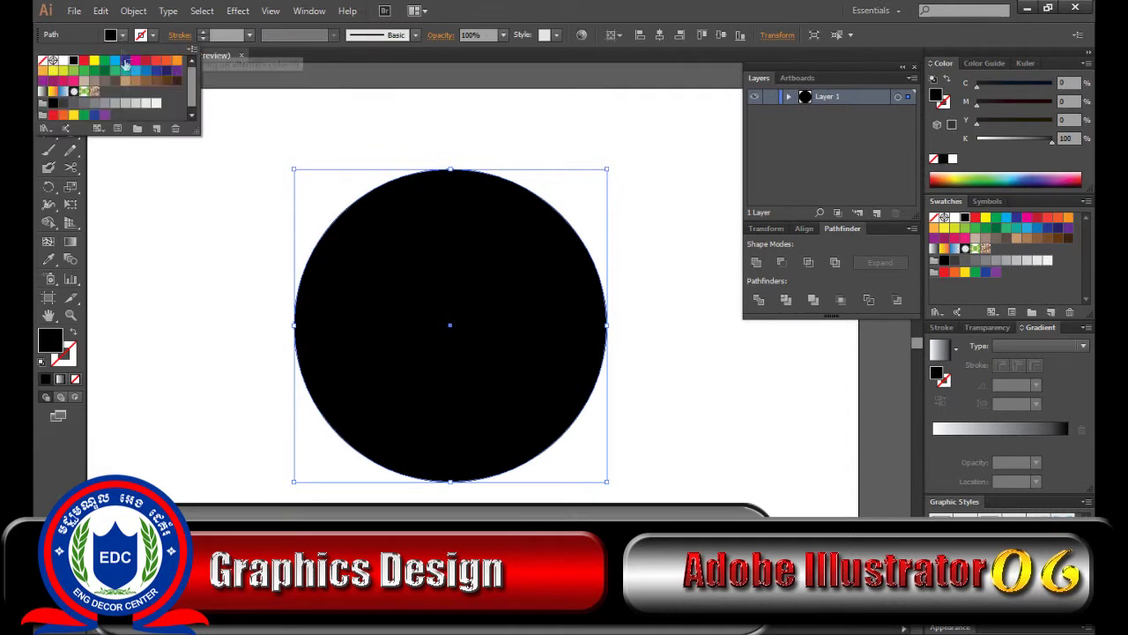
pyautogui.click(111, 70)
# Step: Shrink the teal circle and move it slightly up and right
pyautogui.moveTo(604, 170); pyautogui.dragTo(546, 229)
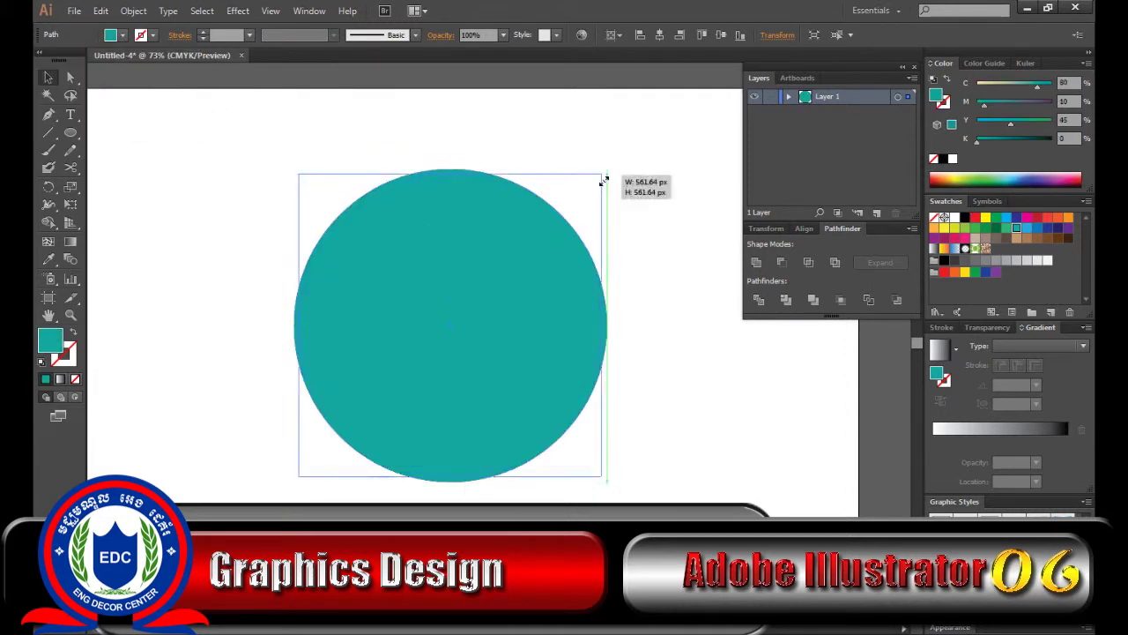
pyautogui.click(682, 361)
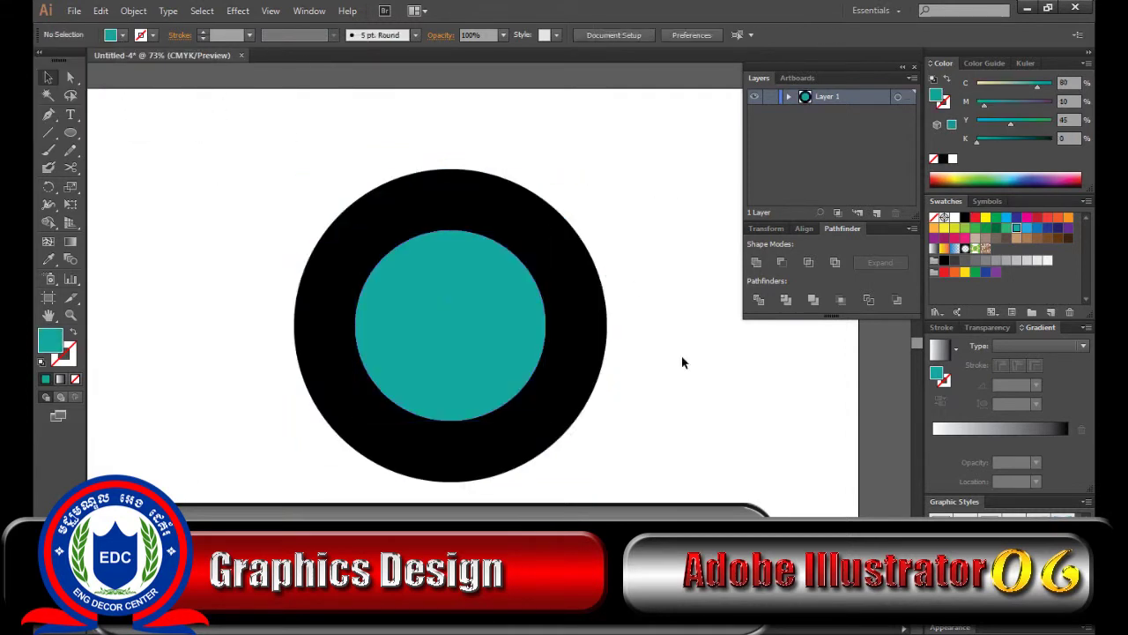
pyautogui.click(511, 358)
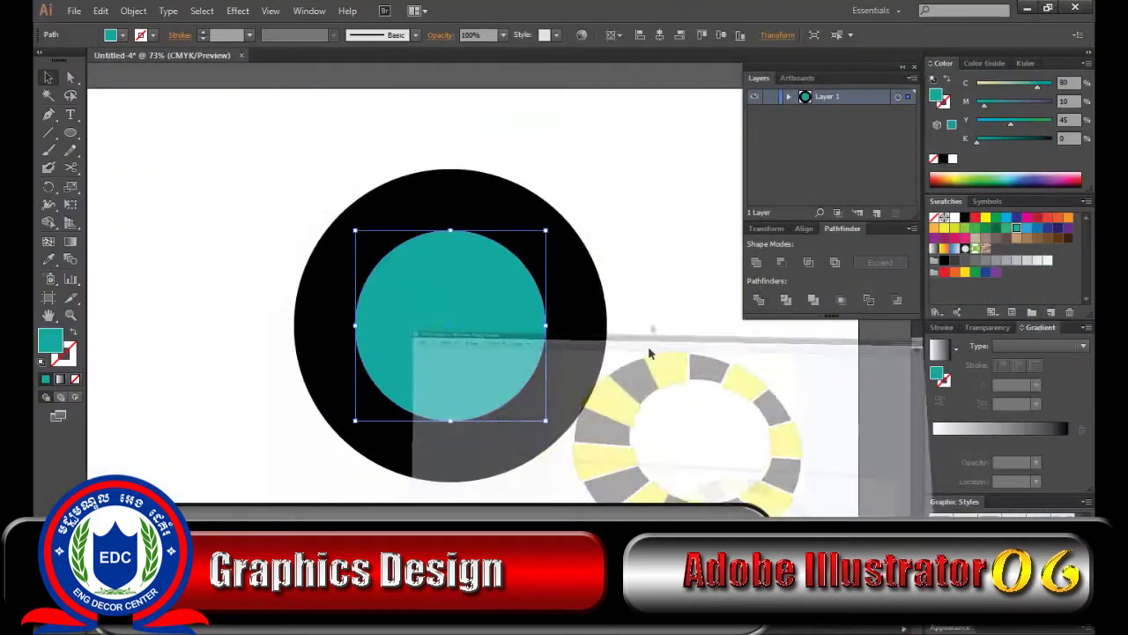
pyautogui.moveTo(481, 312)
pyautogui.mouseDown()
pyautogui.moveTo(500, 293)
pyautogui.moveTo(499, 320)
pyautogui.mouseUp()
pyautogui.click(660, 311)
pyautogui.click(647, 356)
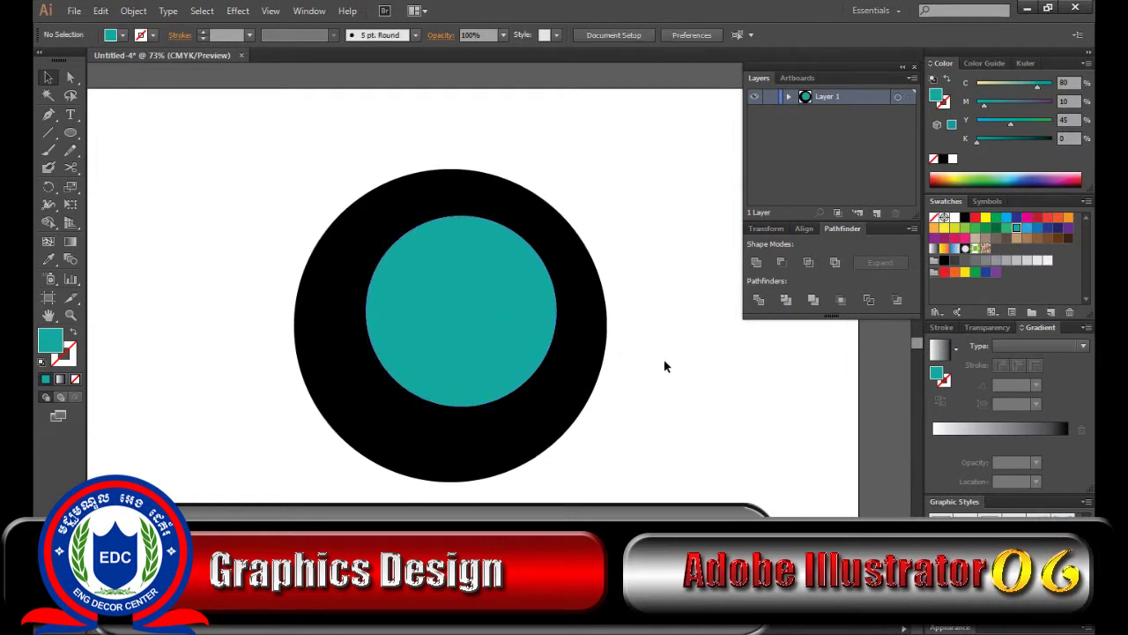
pyautogui.click(432, 343)
pyautogui.click(502, 168)
# Step: Subtract the teal circle from the black one with Pathfinder Minus Front
pyautogui.moveTo(284, 106); pyautogui.dragTo(653, 500)
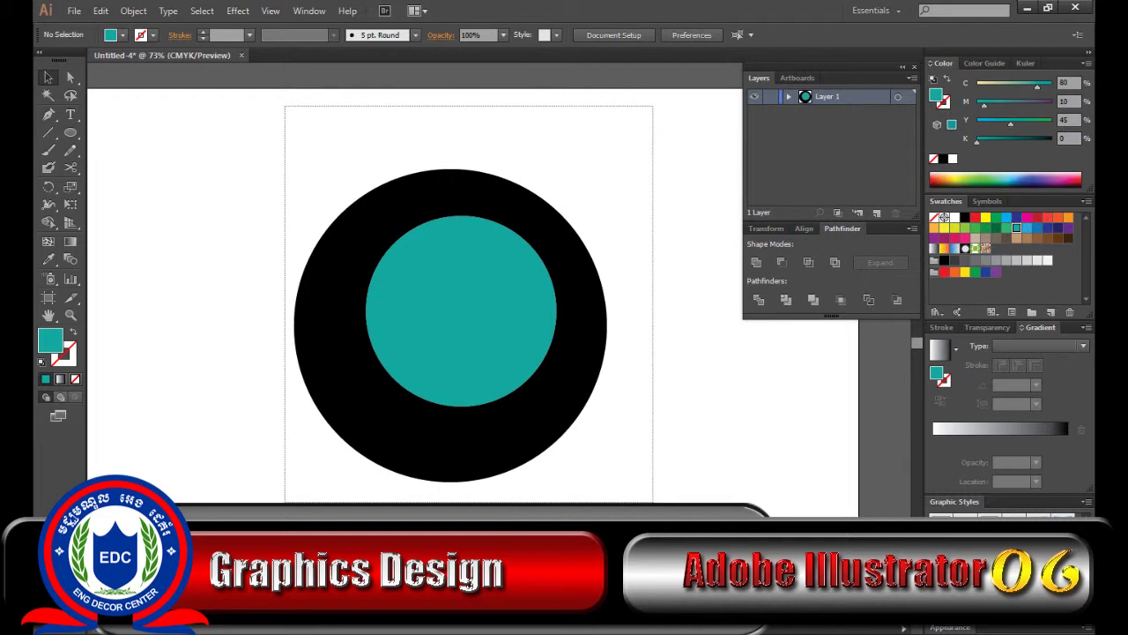
pyautogui.click(274, 223)
pyautogui.moveTo(265, 103); pyautogui.dragTo(607, 483)
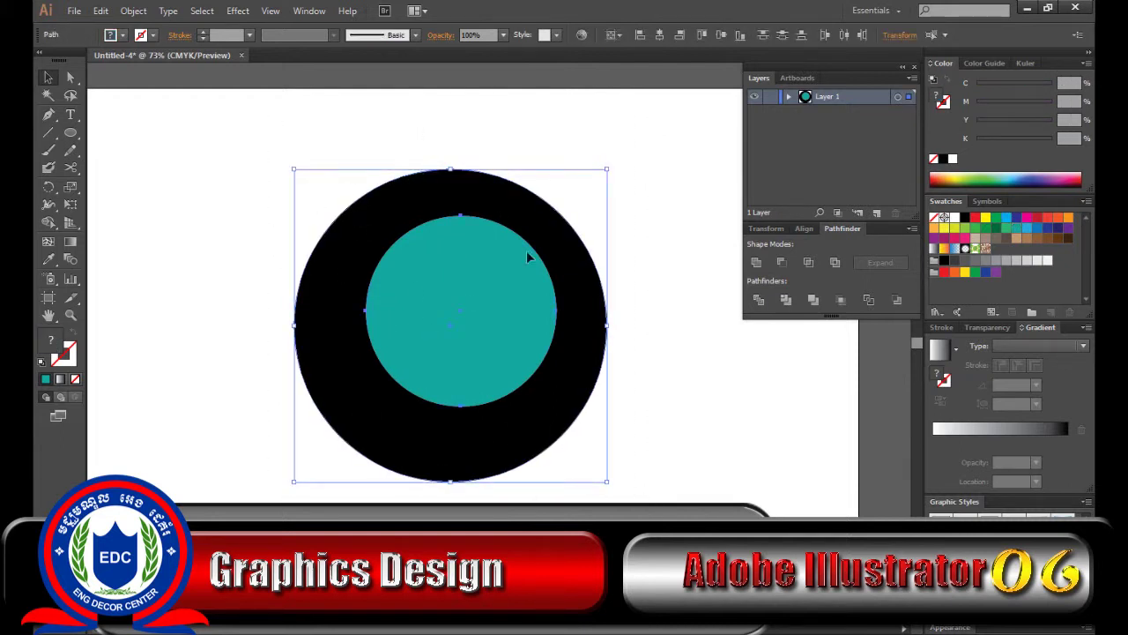
pyautogui.click(309, 10)
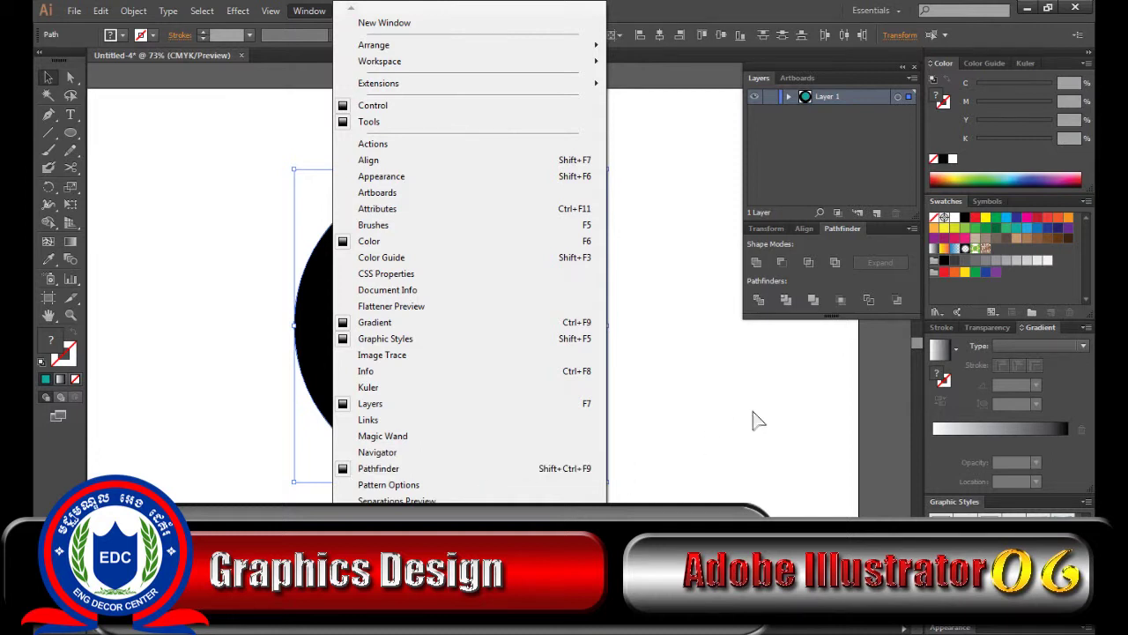
pyautogui.click(751, 409)
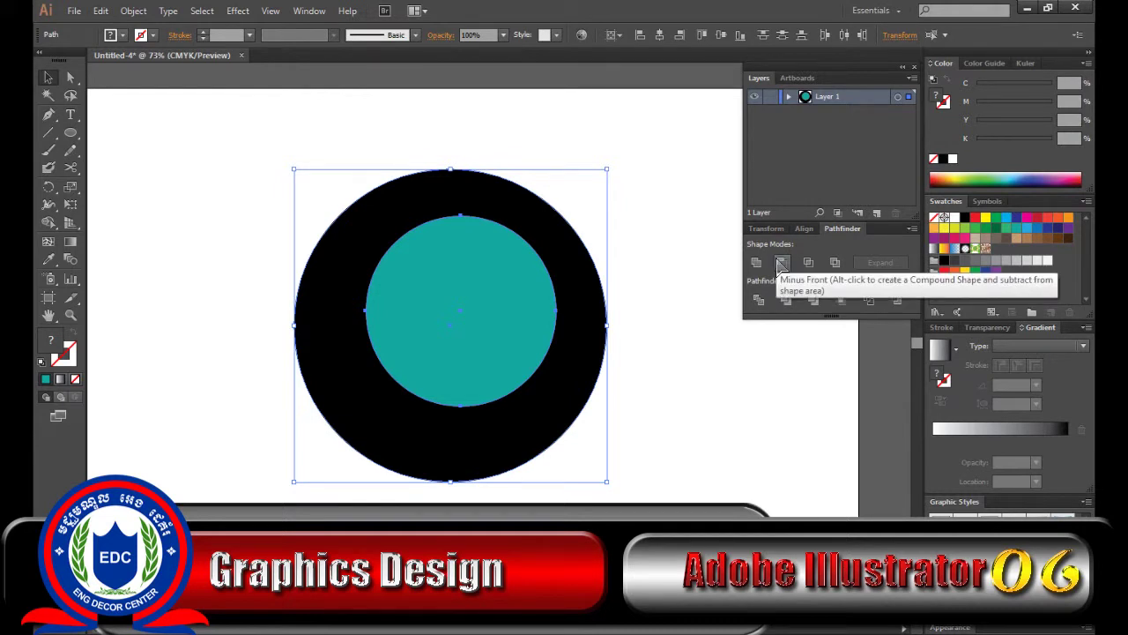
pyautogui.click(781, 265)
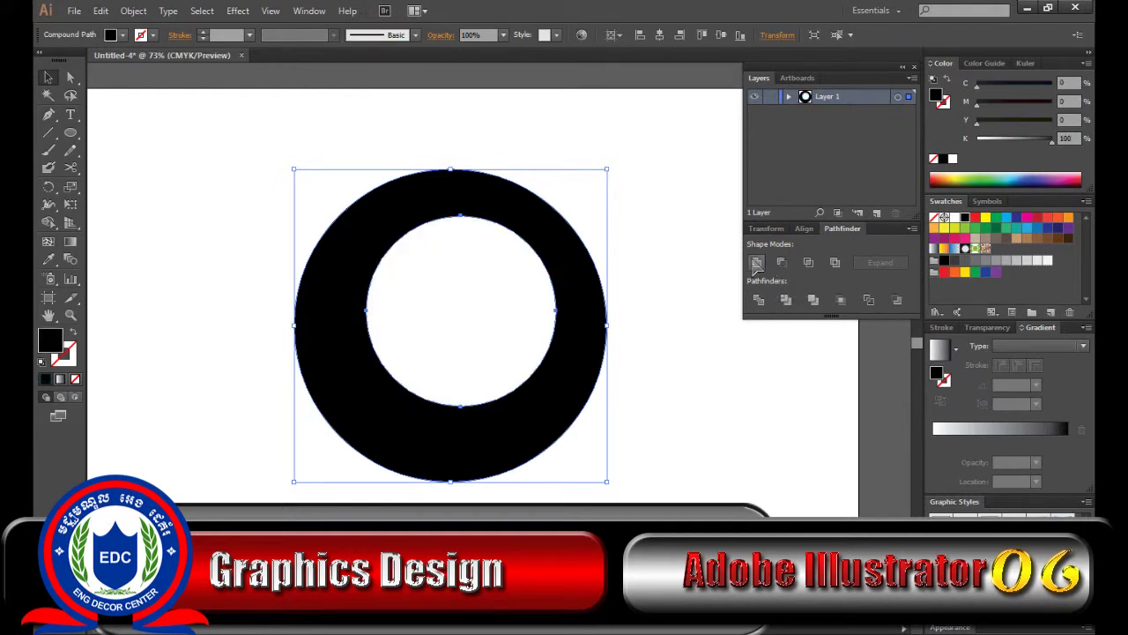
# Step: Shift the resulting black ring slightly left and up
pyautogui.click(644, 261)
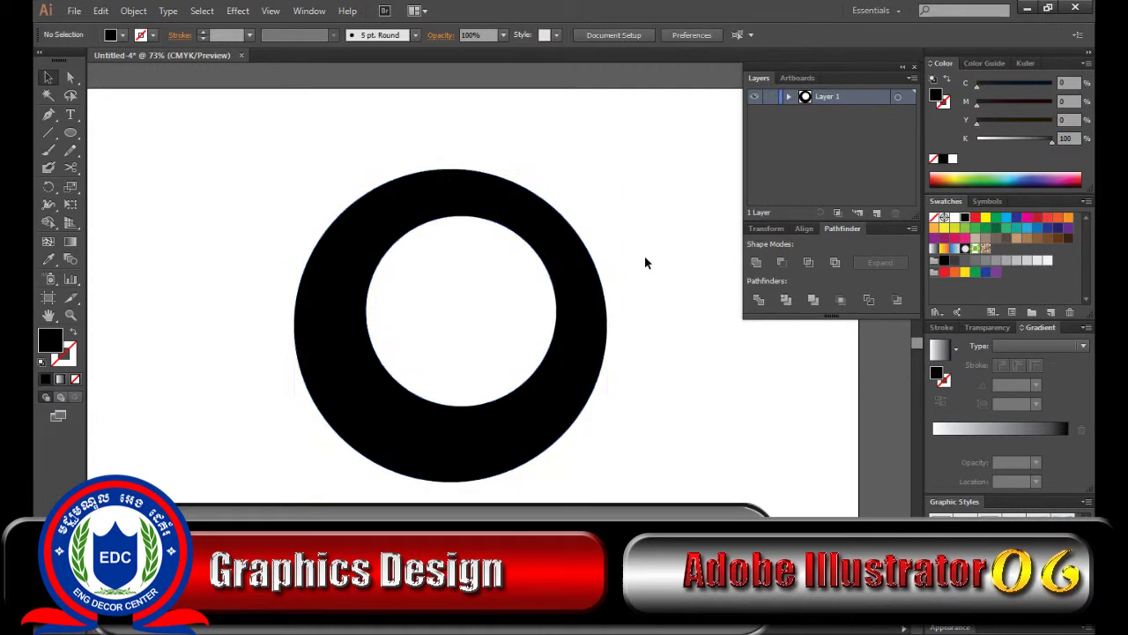
pyautogui.moveTo(590, 345); pyautogui.dragTo(572, 338)
pyautogui.click(488, 285)
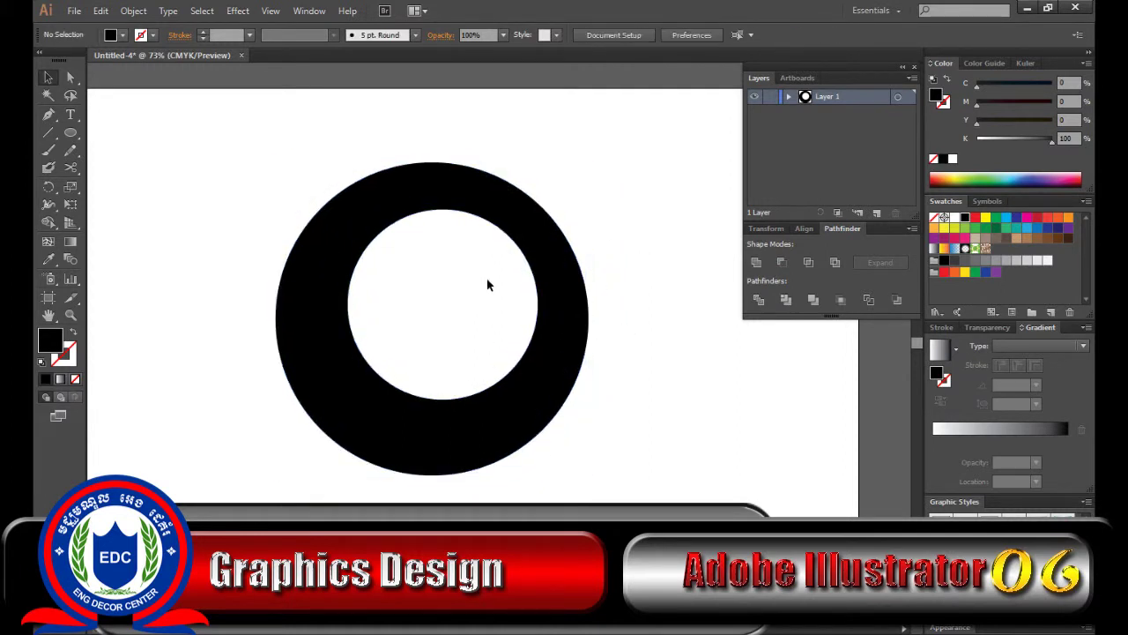
pyautogui.click(49, 131)
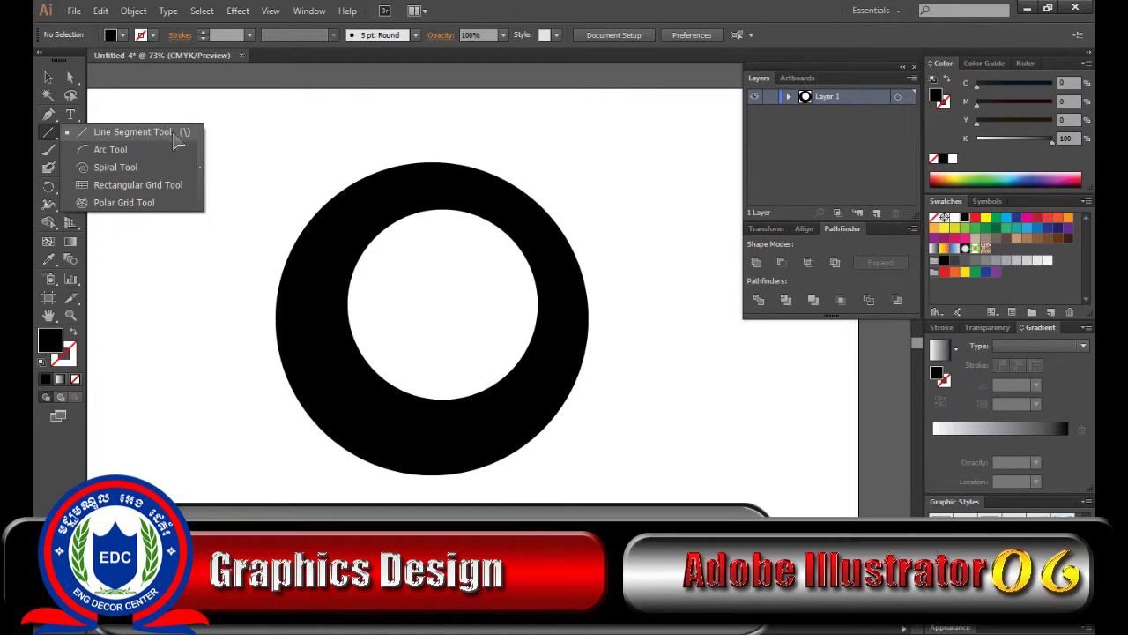
# Step: Draw a vertical black line with no fill through the ring's centre
pyautogui.click(178, 134)
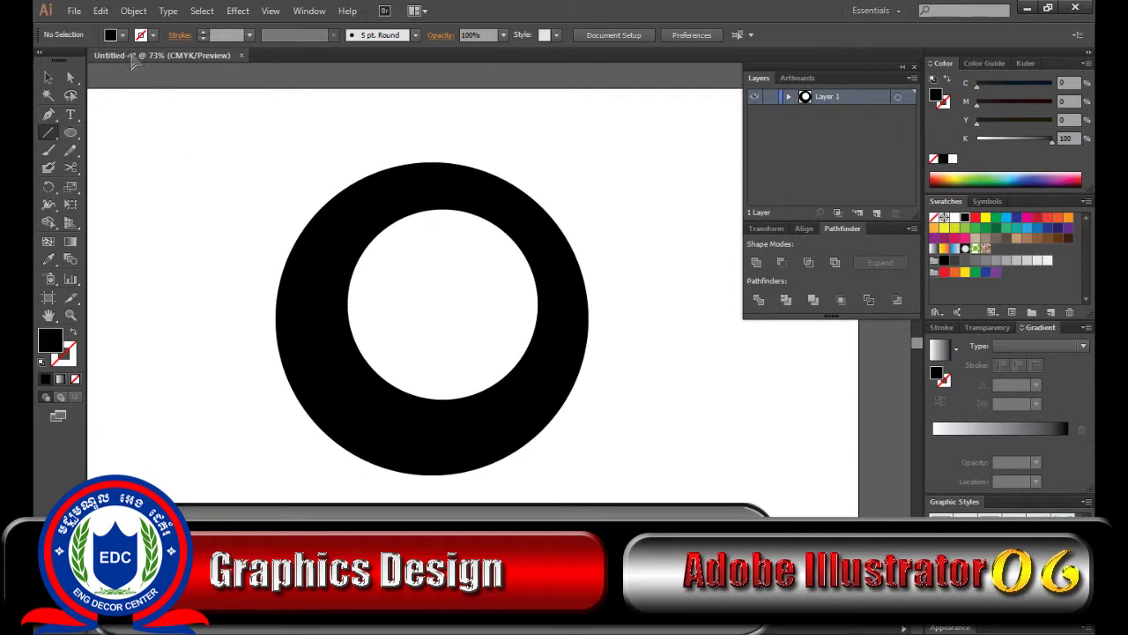
pyautogui.click(122, 34)
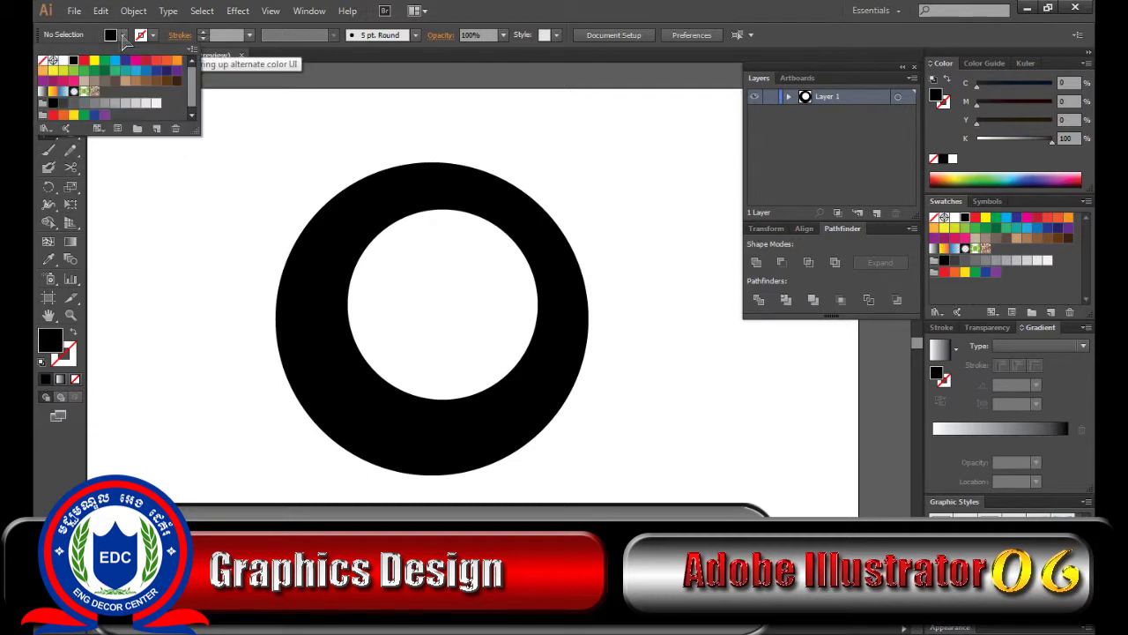
pyautogui.click(42, 60)
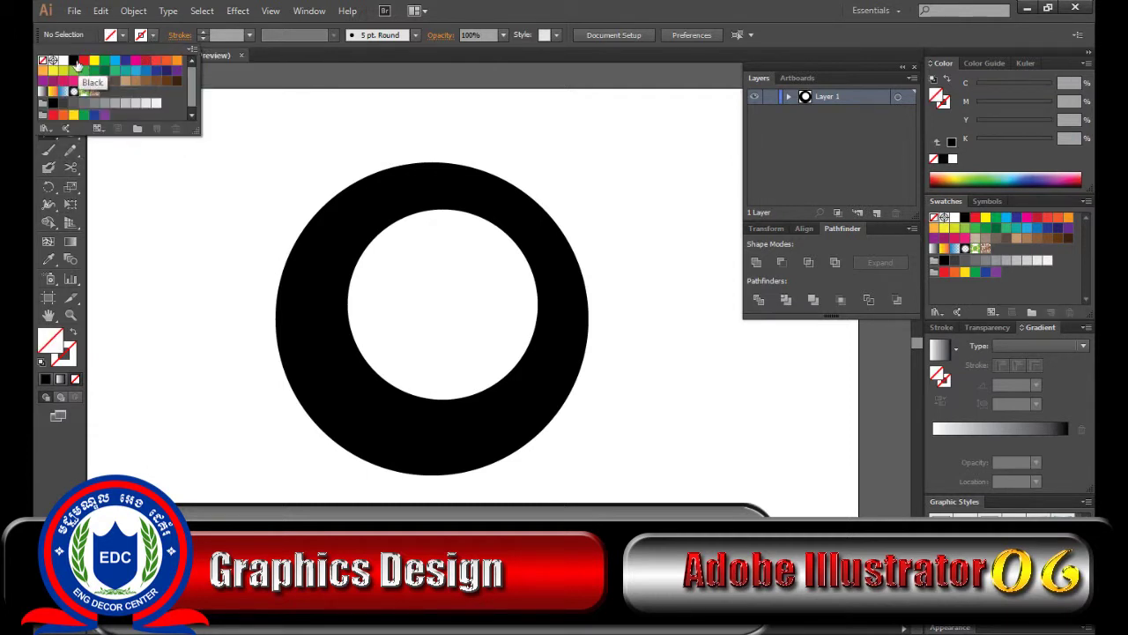
pyautogui.click(76, 65)
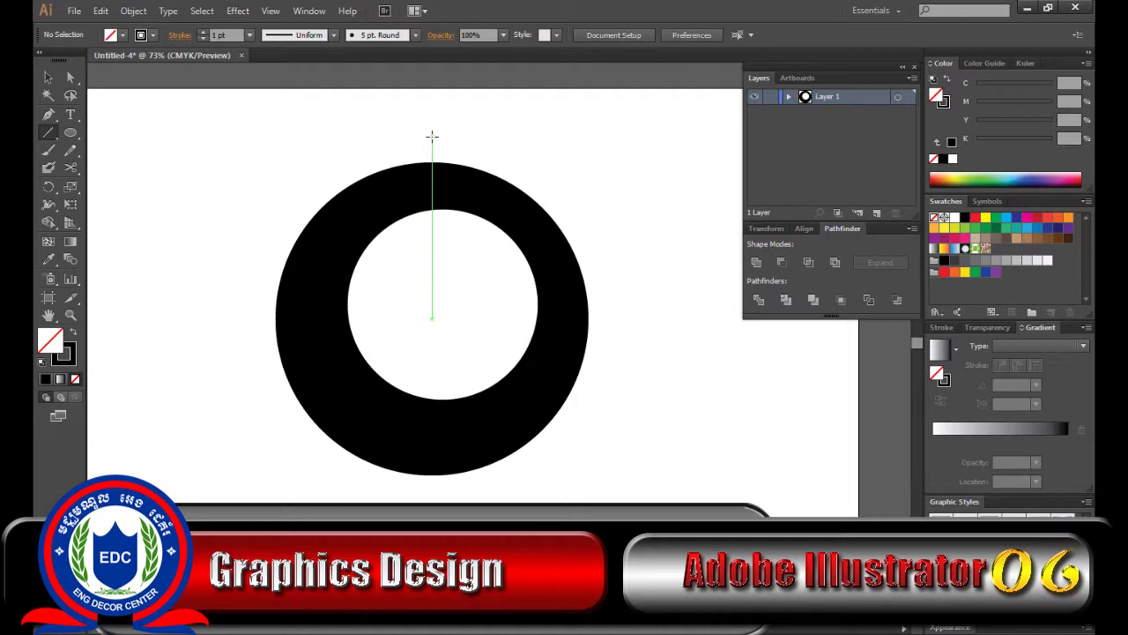
pyautogui.moveTo(431, 132); pyautogui.dragTo(431, 500)
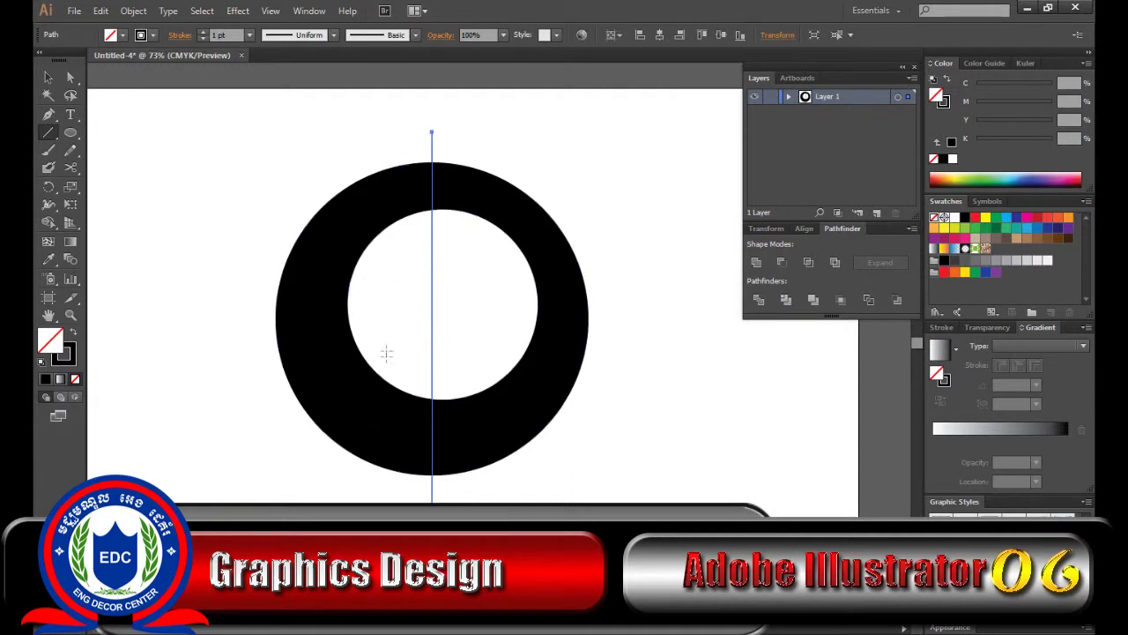
# Step: Select the vertical line and copy it
pyautogui.click(48, 78)
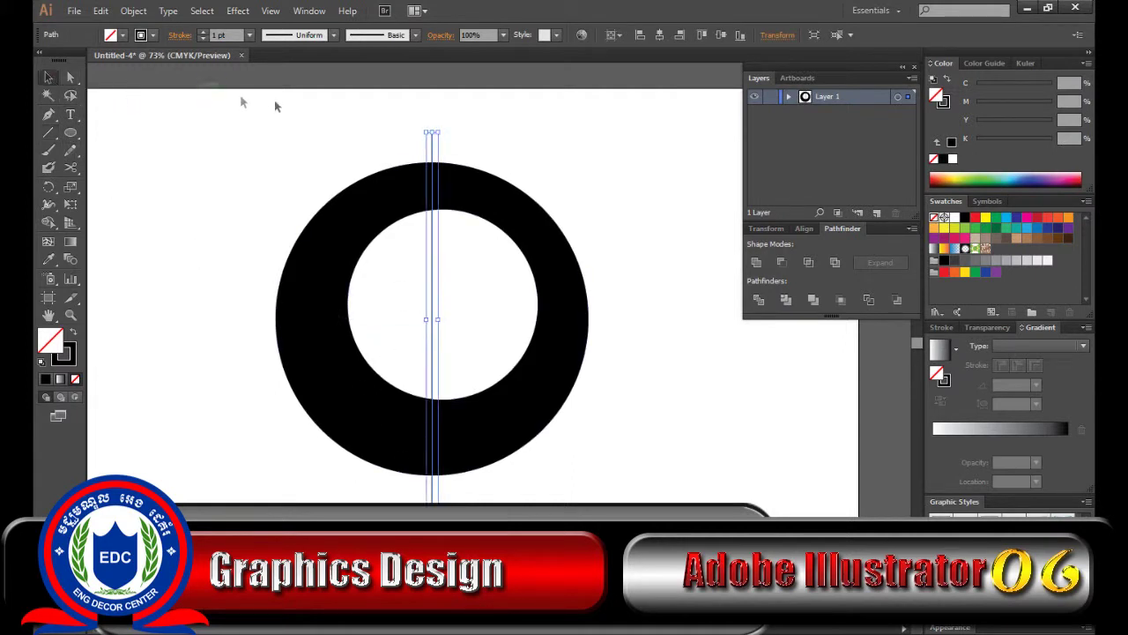
pyautogui.click(336, 118)
pyautogui.moveTo(400, 262); pyautogui.dragTo(454, 320)
pyautogui.click(100, 10)
pyautogui.click(173, 83)
pyautogui.click(101, 10)
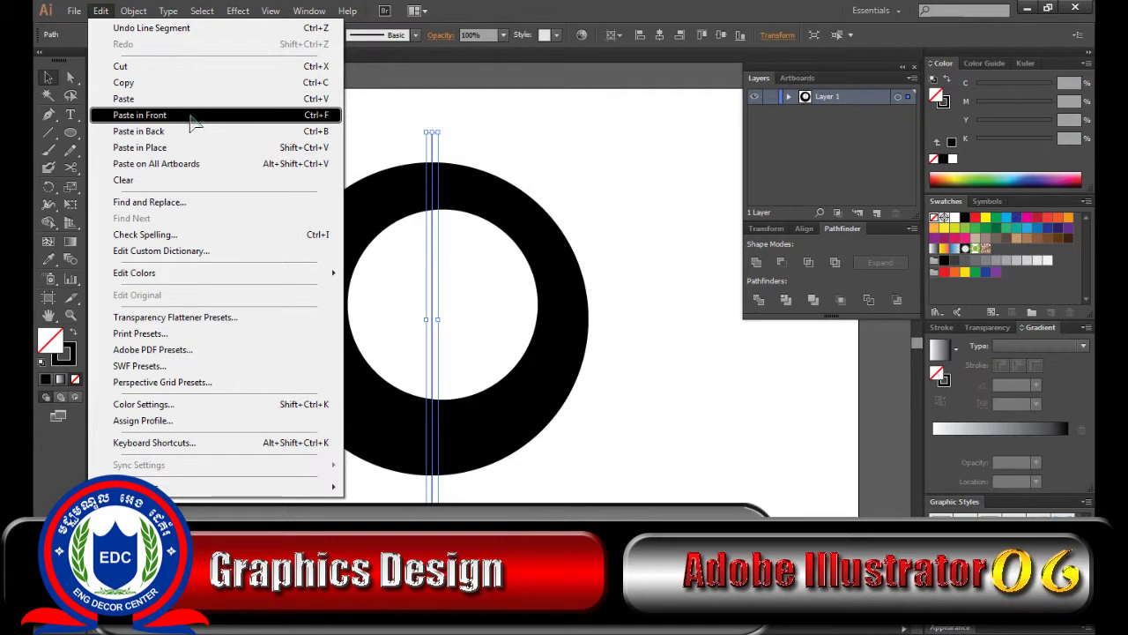
# Step: Paste the line in front, rotate it -90° to horizontal, and copy both lines
pyautogui.click(190, 116)
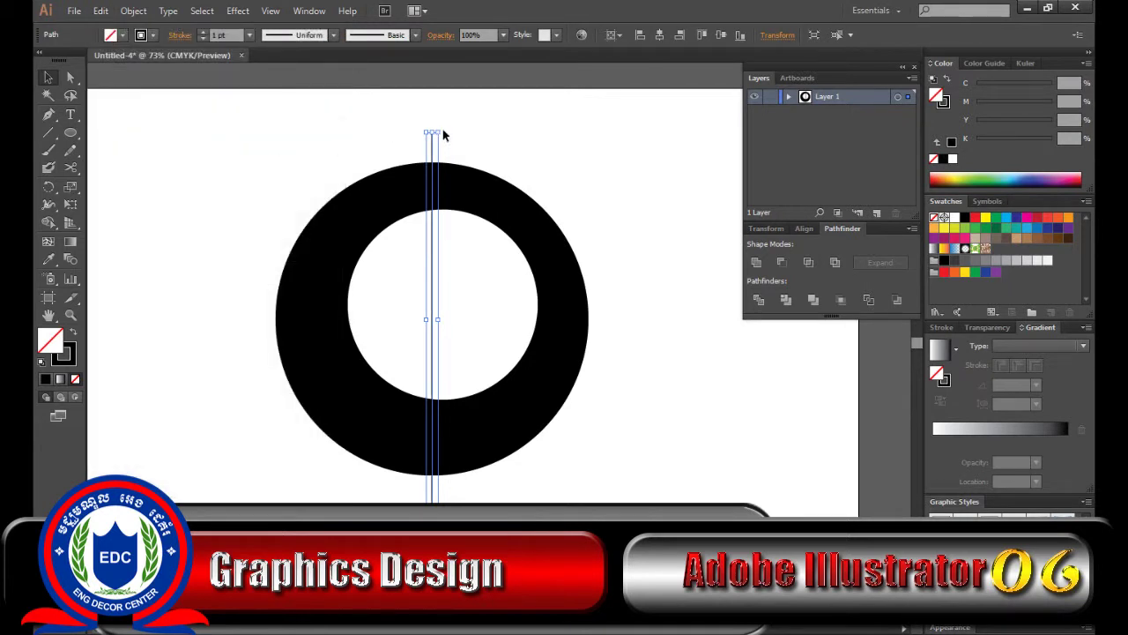
pyautogui.moveTo(443, 127); pyautogui.dragTo(601, 326)
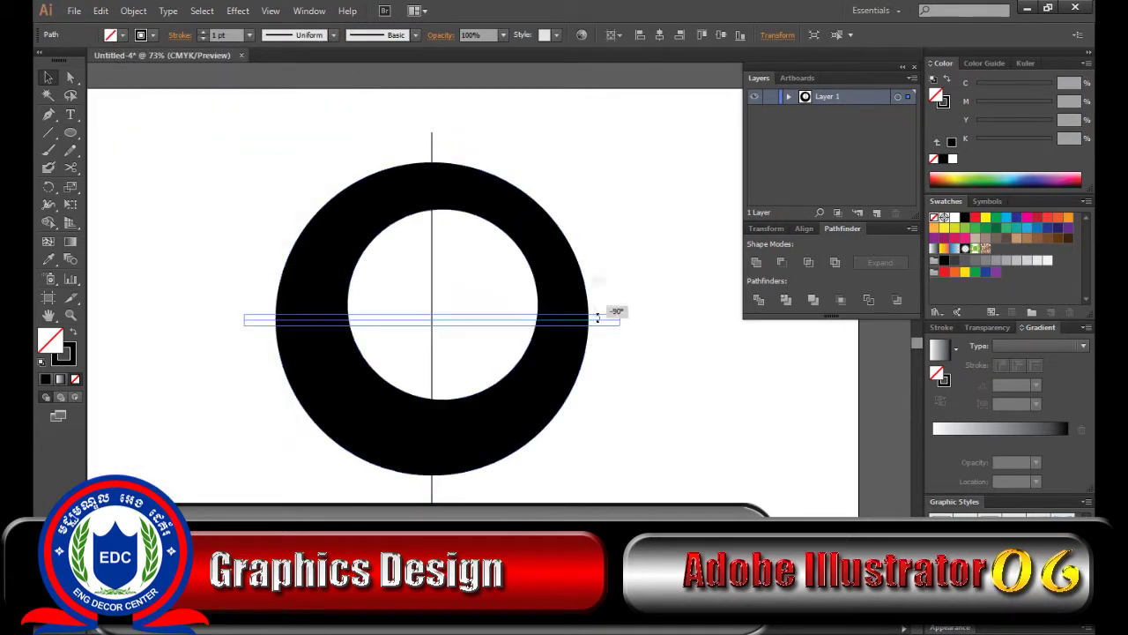
pyautogui.click(625, 372)
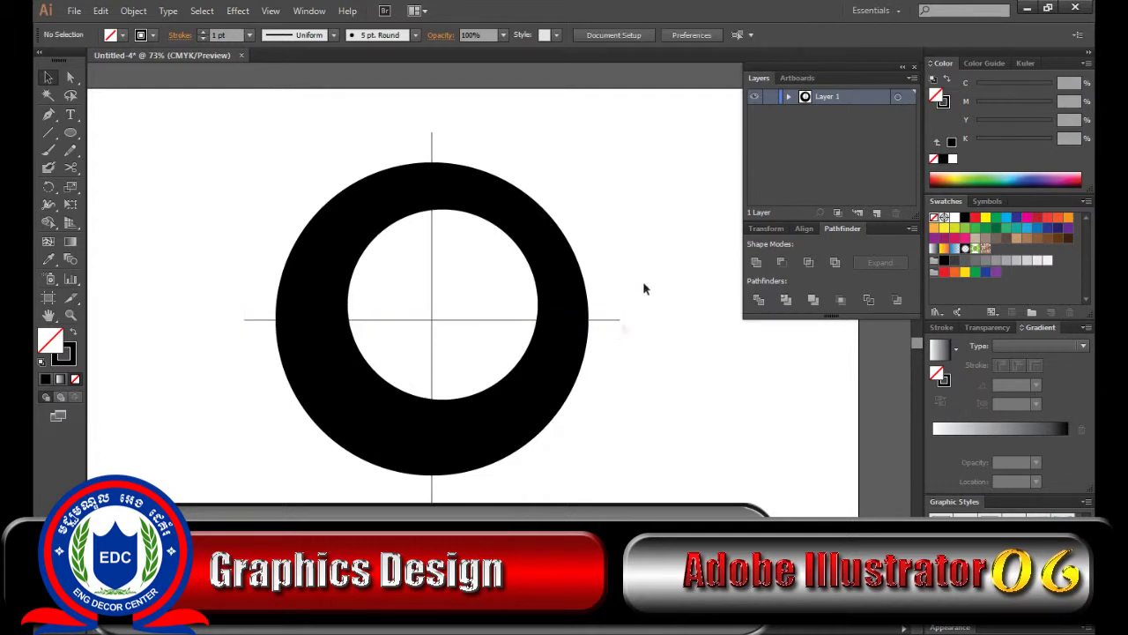
pyautogui.moveTo(408, 278); pyautogui.dragTo(450, 336)
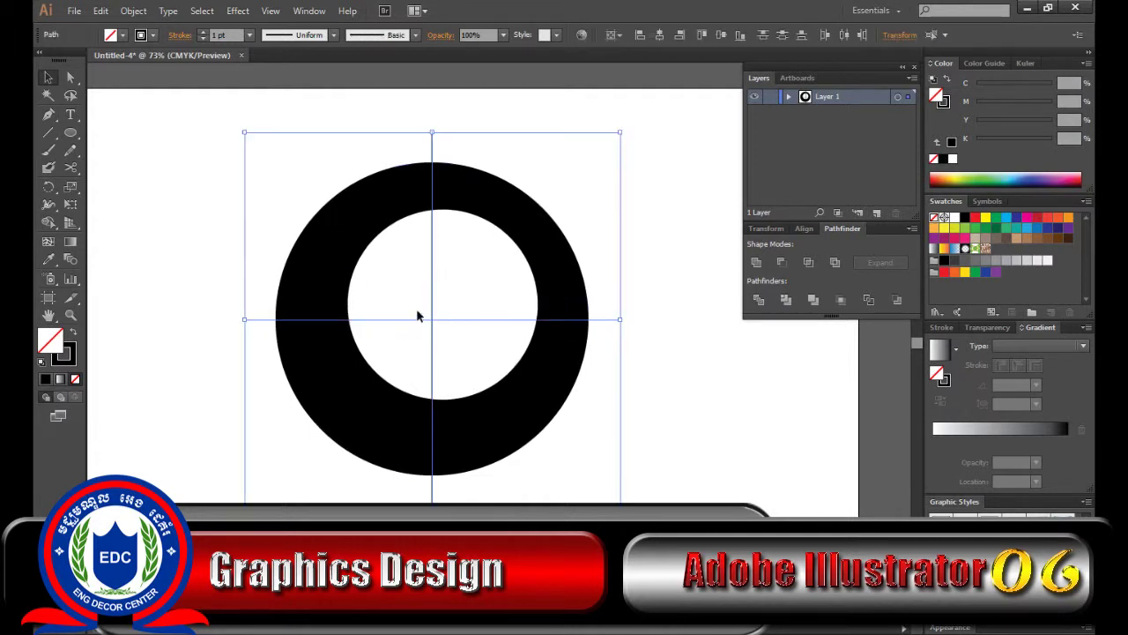
pyautogui.click(100, 11)
pyautogui.click(188, 89)
# Step: Paste the cross in front rotated -45° and select all eight spokes
pyautogui.click(101, 10)
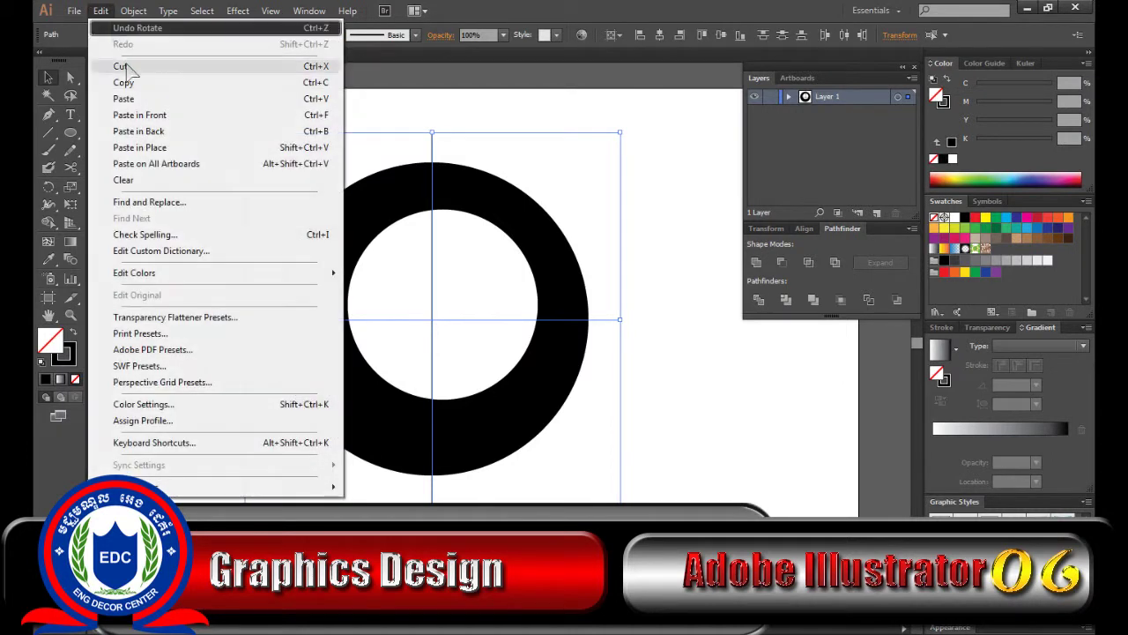
pyautogui.click(220, 115)
pyautogui.moveTo(628, 128); pyautogui.dragTo(708, 292)
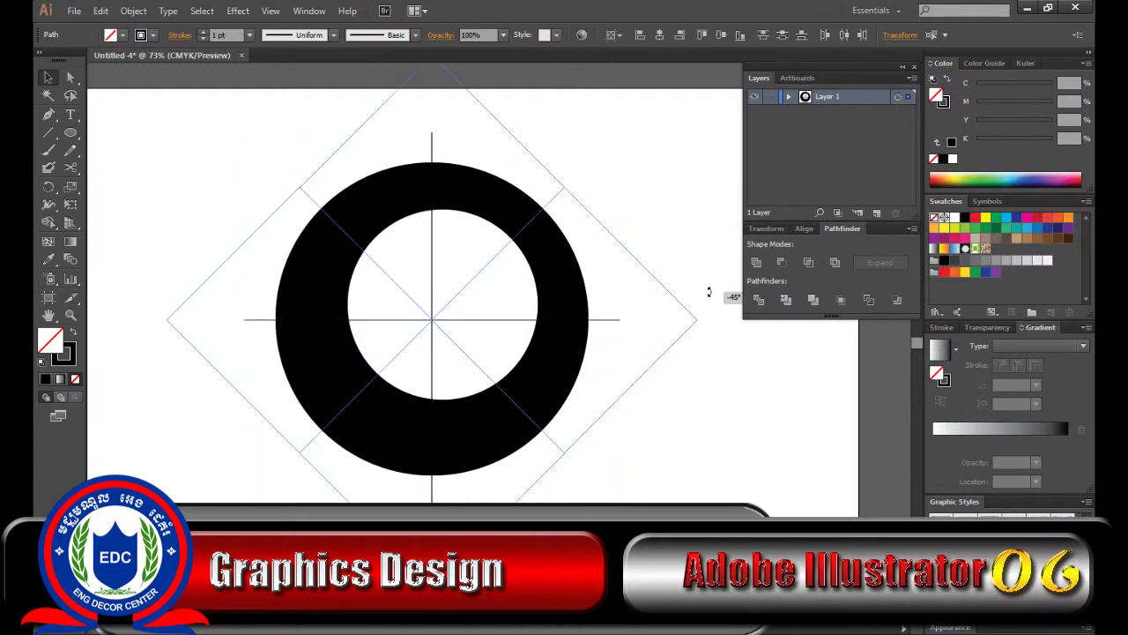
pyautogui.moveTo(710, 296); pyautogui.dragTo(712, 304)
pyautogui.click(716, 419)
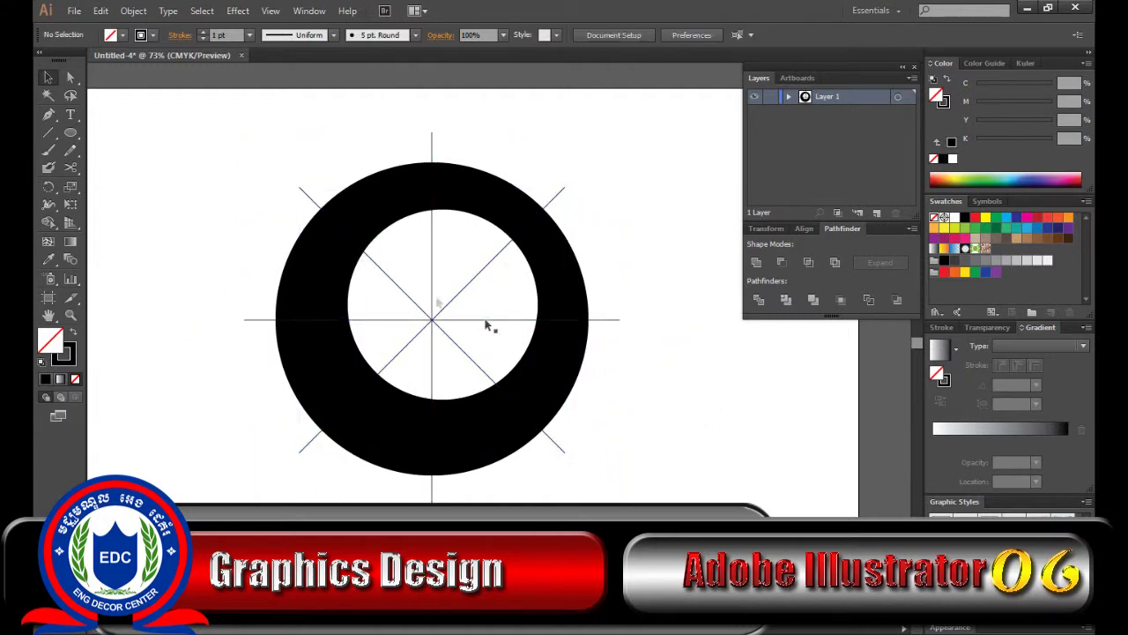
pyautogui.moveTo(405, 258); pyautogui.dragTo(462, 351)
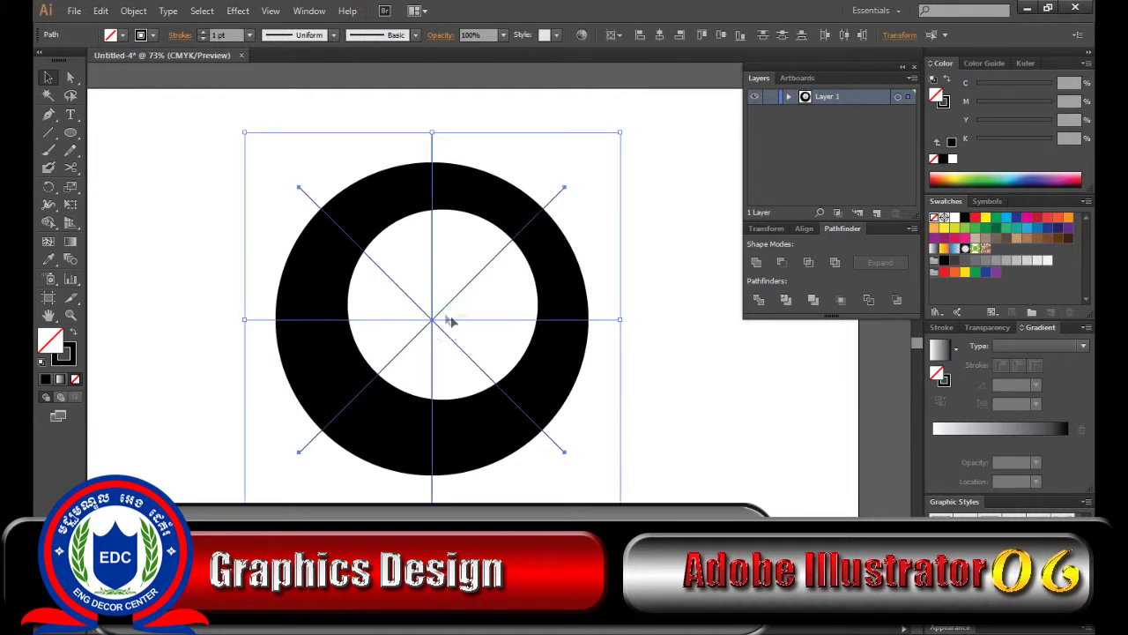
pyautogui.moveTo(411, 270); pyautogui.dragTo(447, 328)
pyautogui.moveTo(48, 186); pyautogui.dragTo(148, 192)
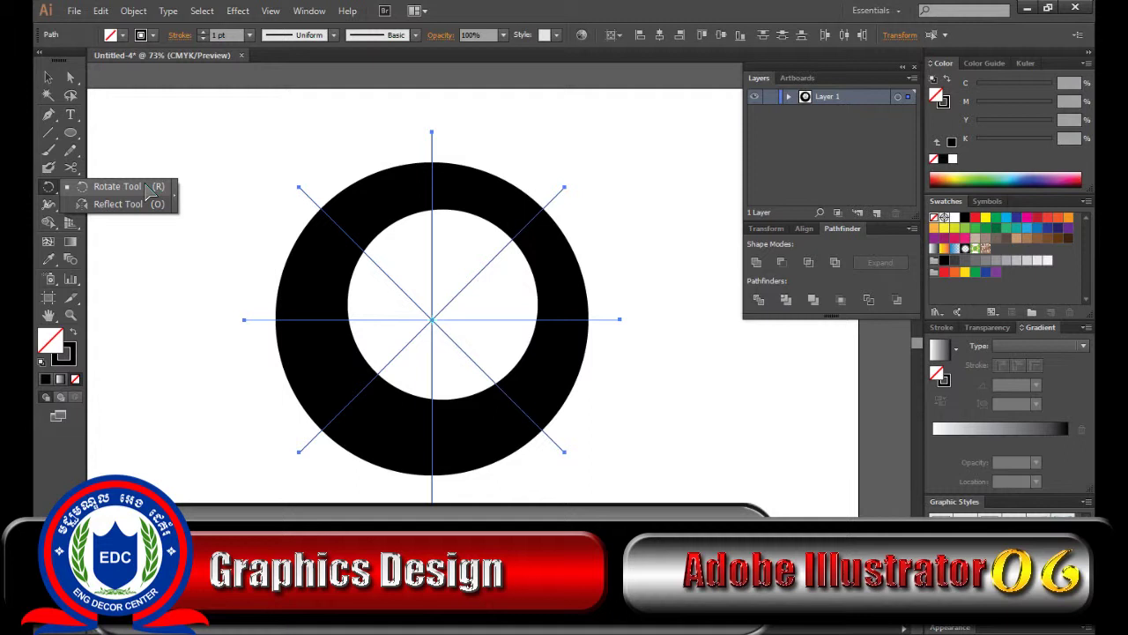
# Step: Rotate a copy of the spokes 22.5° around the ring's centre, then deselect
pyautogui.click(150, 188)
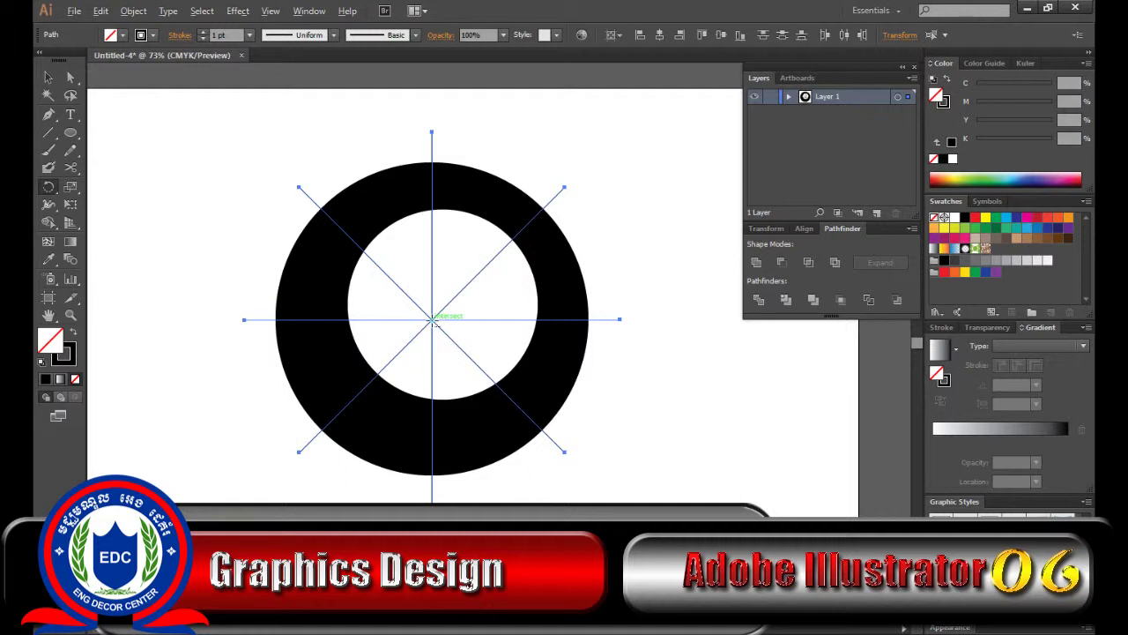
pyautogui.keyDown('alt'); pyautogui.click(433, 321); pyautogui.keyUp('alt')
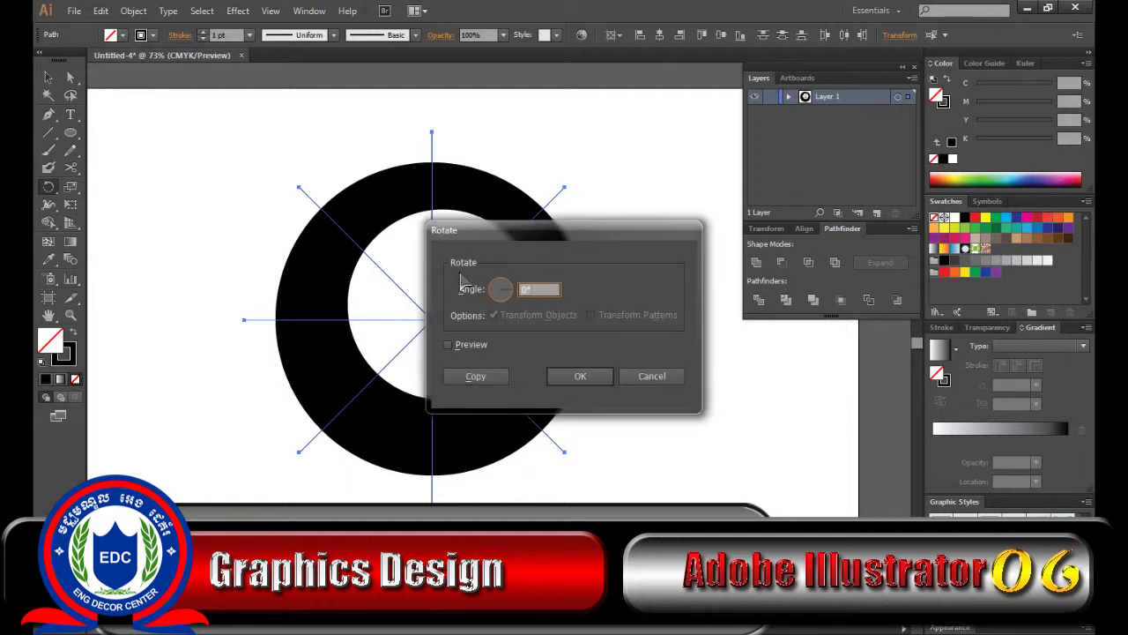
pyautogui.moveTo(465, 245); pyautogui.dragTo(526, 216)
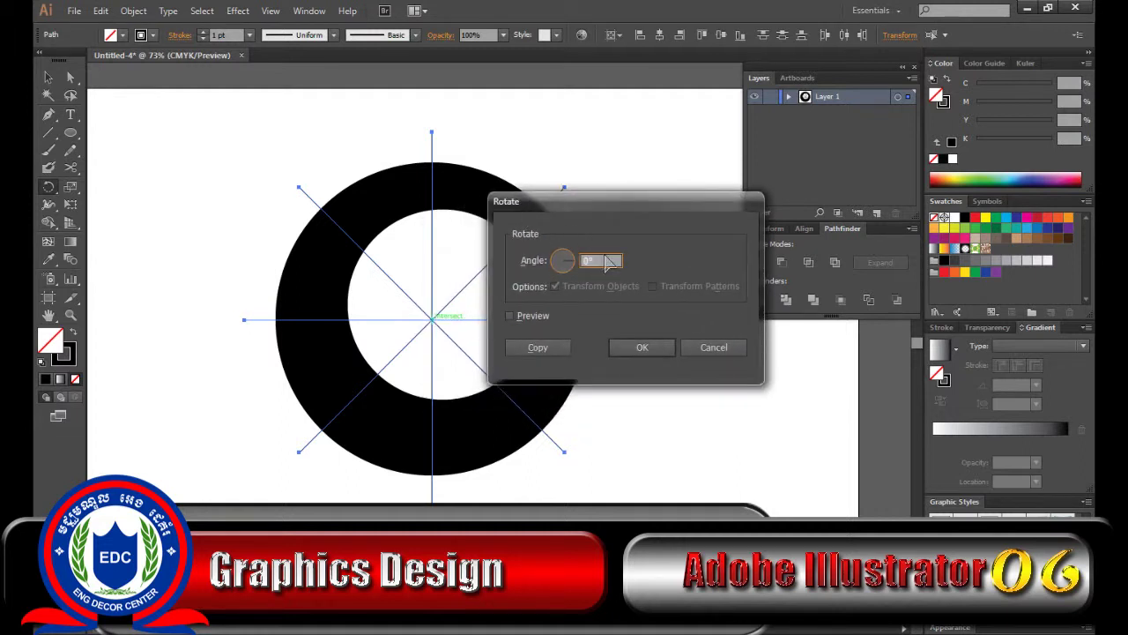
pyautogui.write('22.5')
pyautogui.click(537, 348)
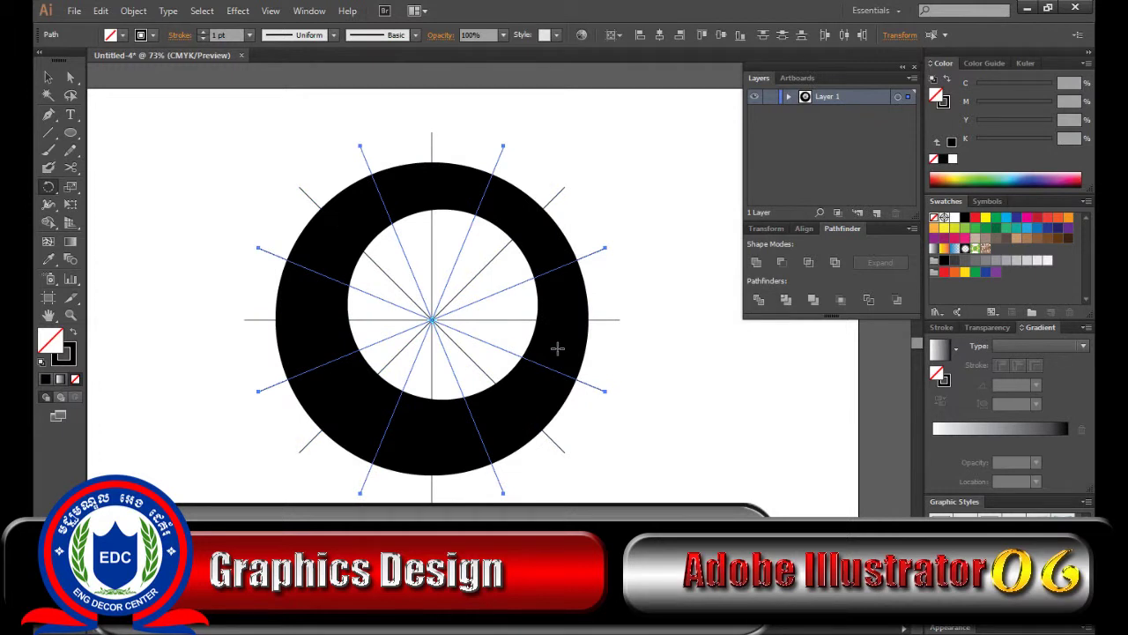
pyautogui.click(48, 77)
pyautogui.click(222, 146)
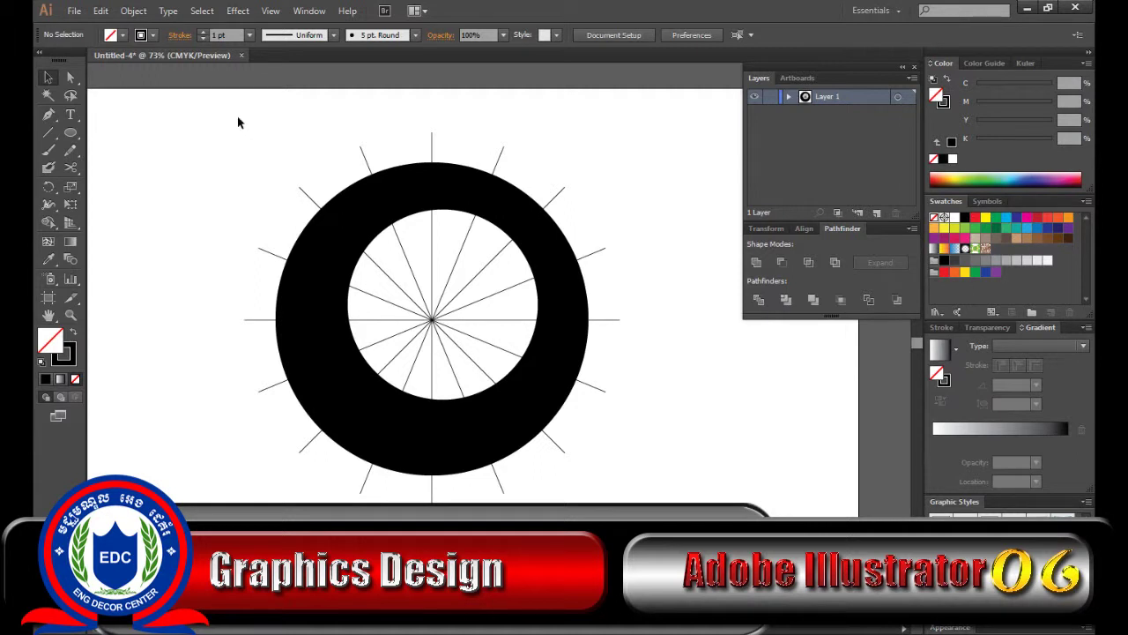
# Step: Select the ring and all spokes and apply Pathfinder Divide
pyautogui.moveTo(221, 98); pyautogui.dragTo(622, 494)
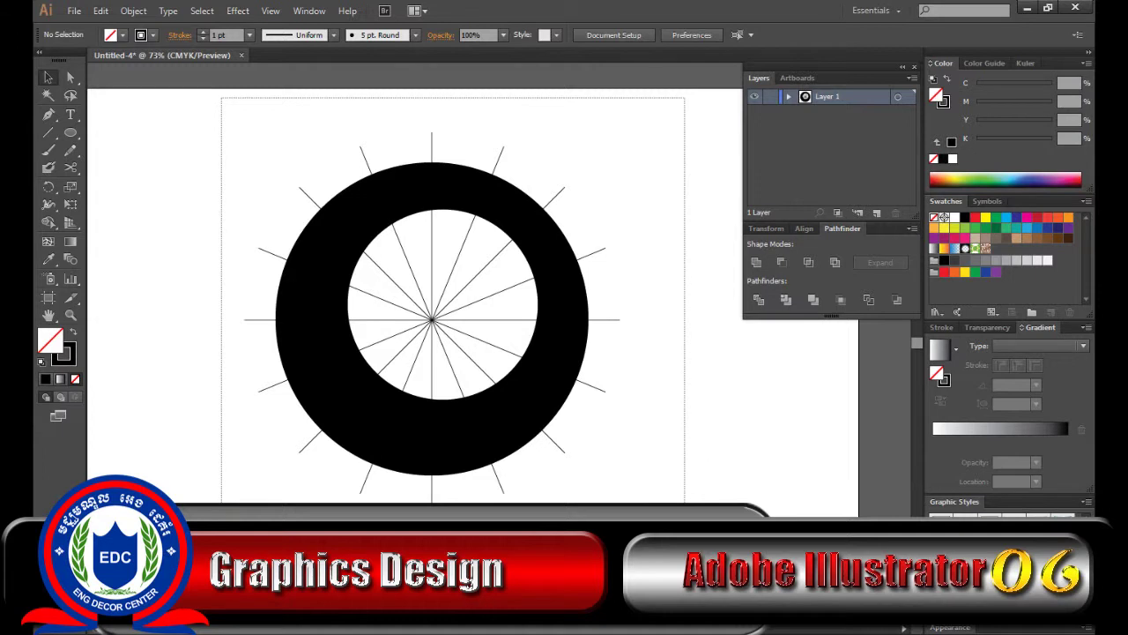
pyautogui.moveTo(622, 494); pyautogui.dragTo(683, 500)
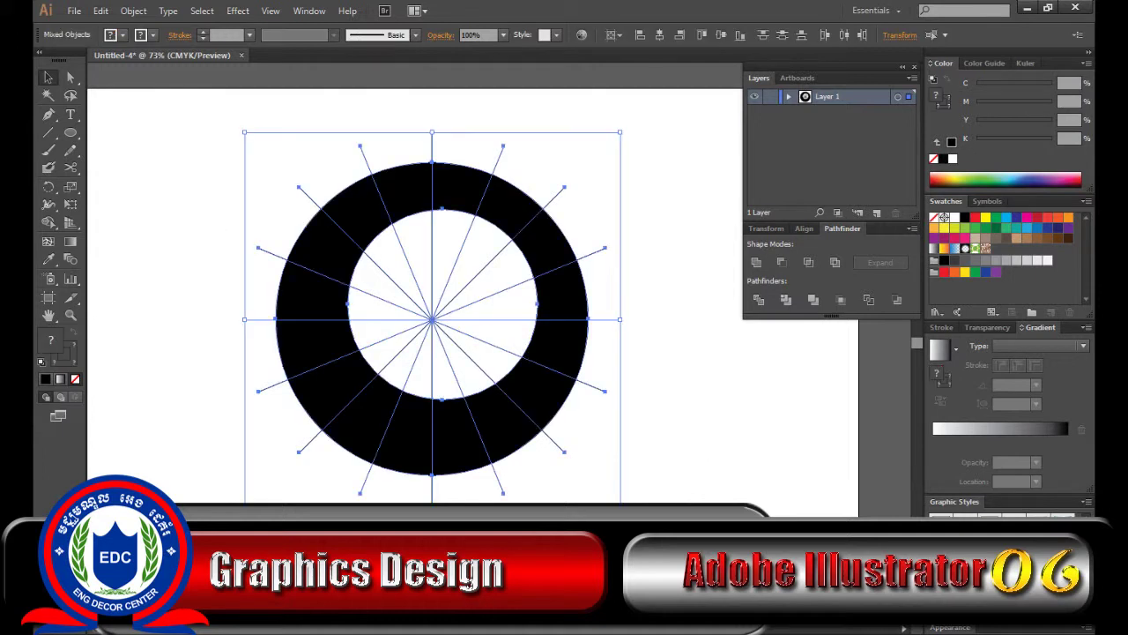
pyautogui.click(629, 209)
pyautogui.moveTo(206, 90); pyautogui.dragTo(646, 516)
pyautogui.click(759, 300)
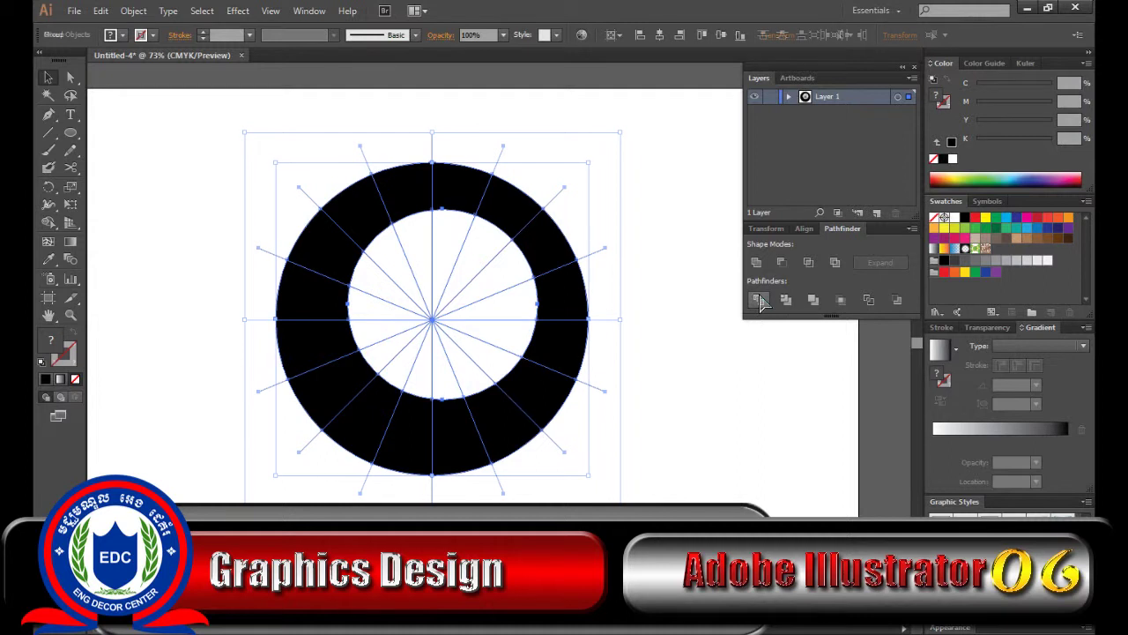
# Step: Reposition the divided ring group at the canvas centre
pyautogui.click(657, 346)
pyautogui.click(338, 364)
pyautogui.moveTo(536, 415)
pyautogui.mouseDown()
pyautogui.moveTo(463, 356)
pyautogui.moveTo(511, 401)
pyautogui.mouseUp()
pyautogui.click(418, 490)
pyautogui.click(393, 262)
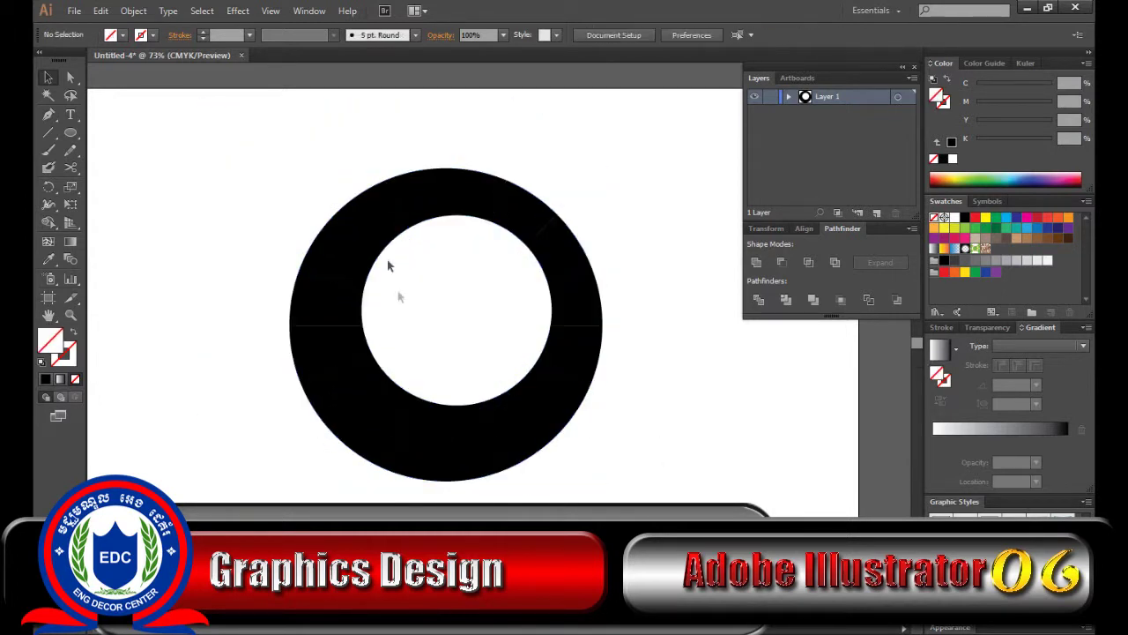
# Step: Ungroup the divided ring so each segment is separate
pyautogui.click(572, 356)
pyautogui.rightClick(557, 354)
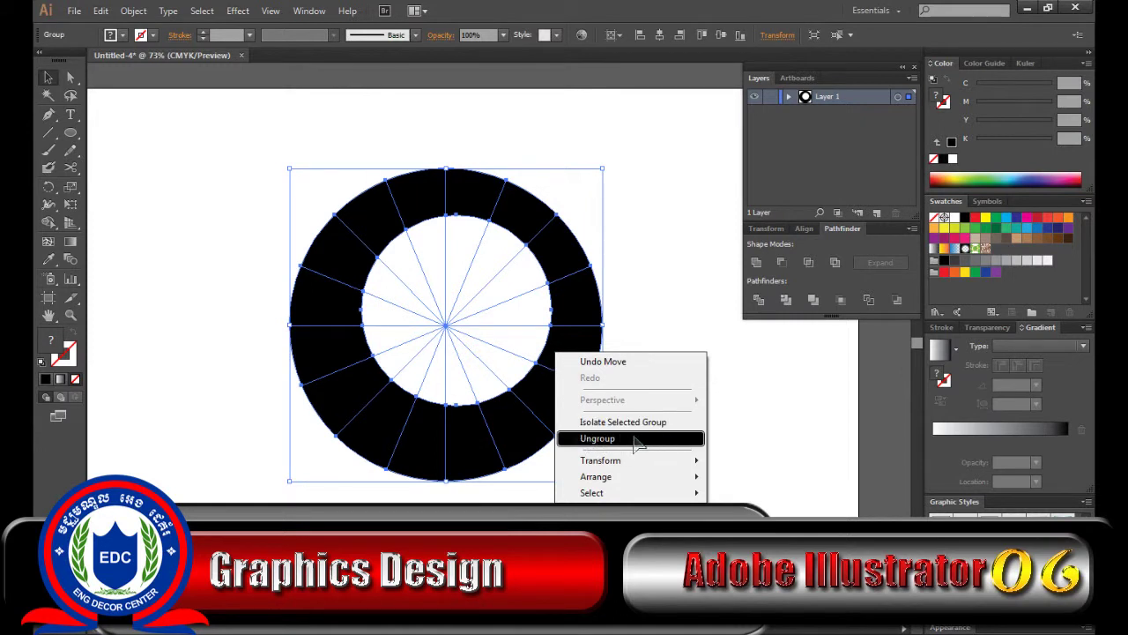
pyautogui.click(133, 10)
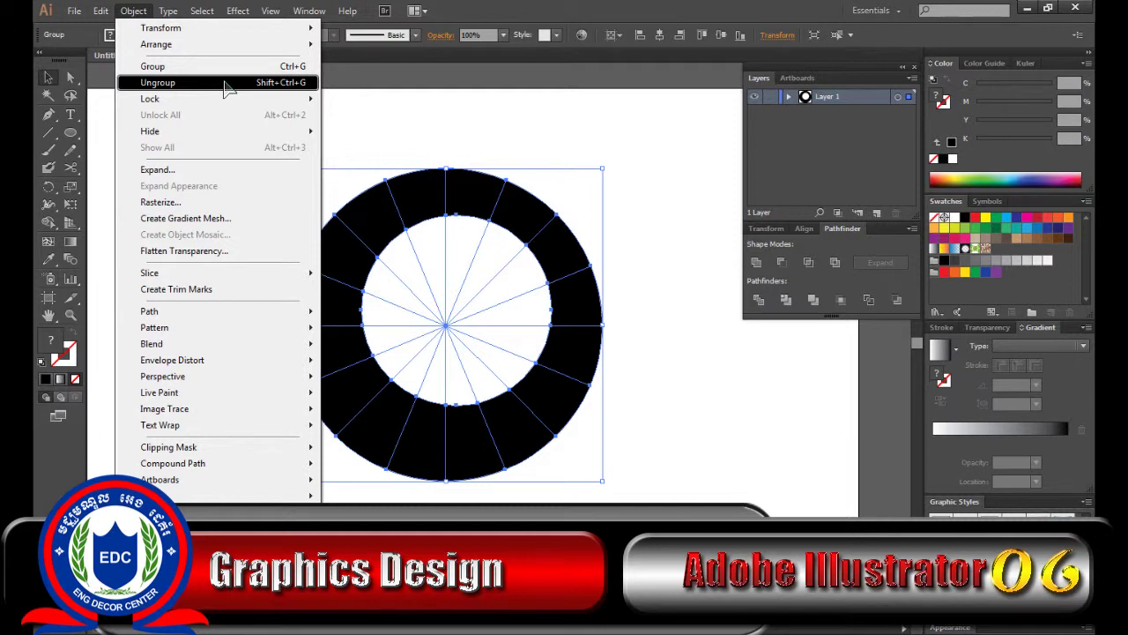
pyautogui.rightClick(557, 263)
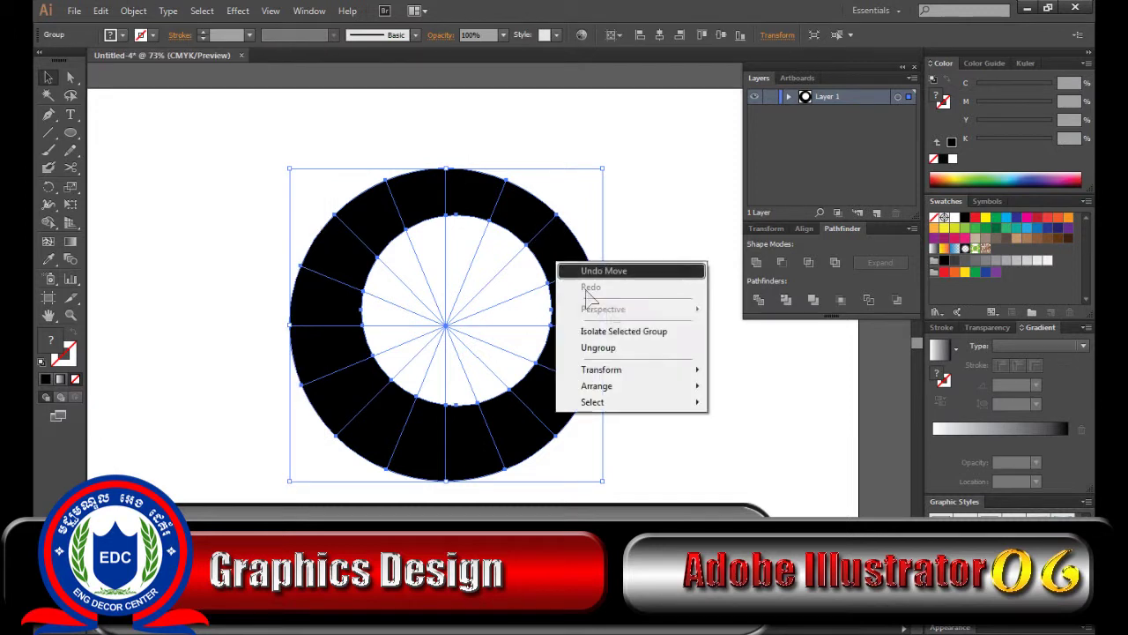
pyautogui.click(652, 349)
pyautogui.click(655, 381)
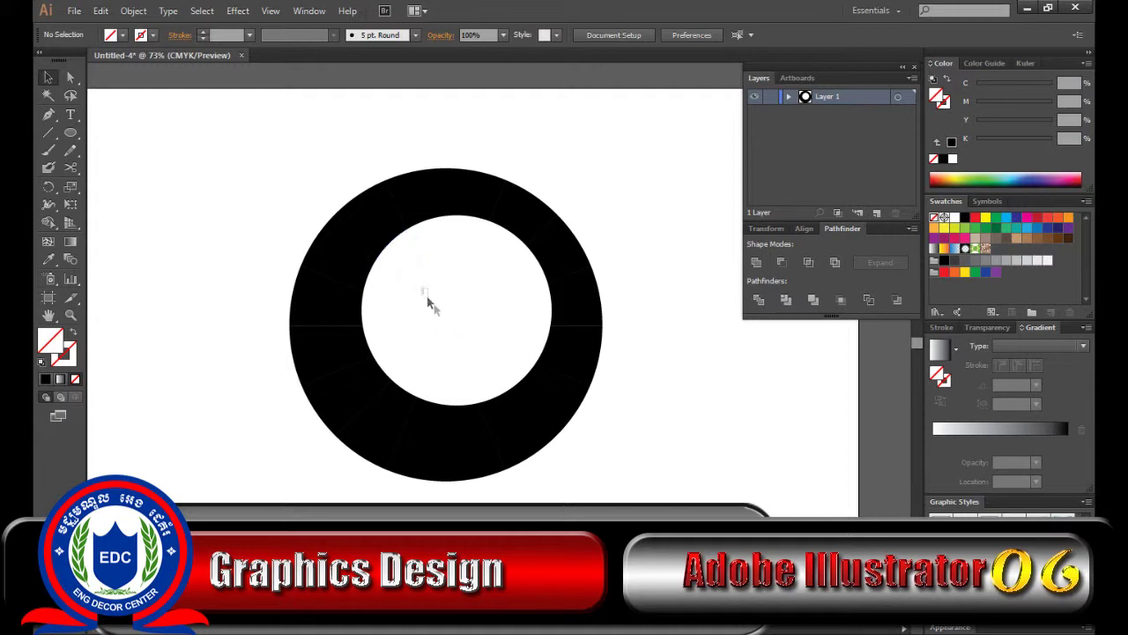
# Step: Select the first ring segment to recolour
pyautogui.moveTo(458, 325); pyautogui.dragTo(496, 343)
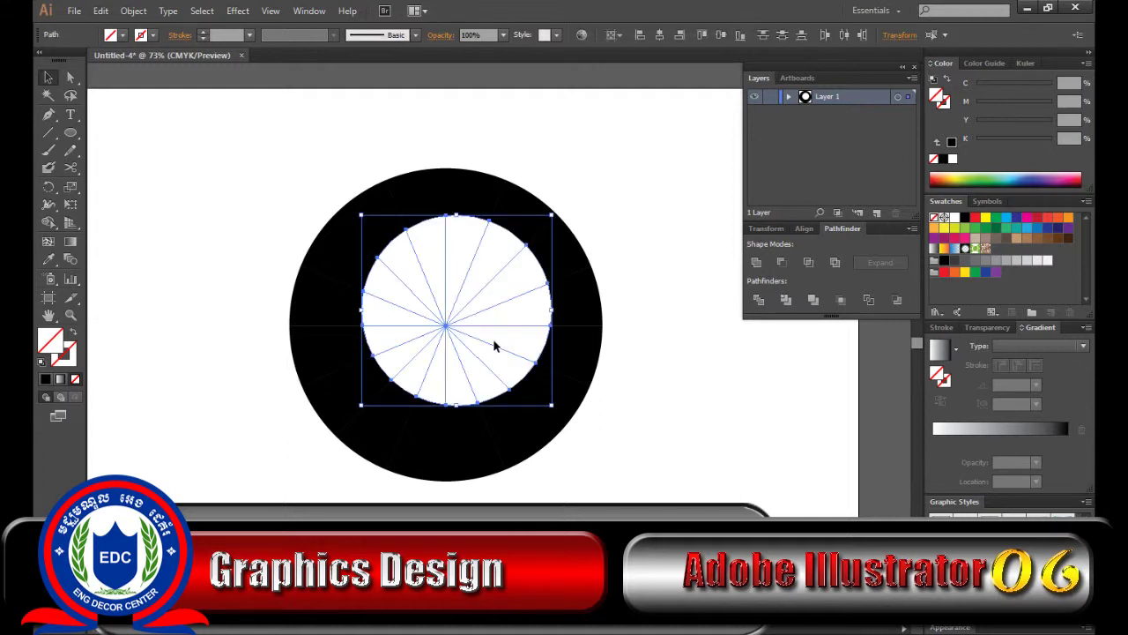
pyautogui.click(459, 280)
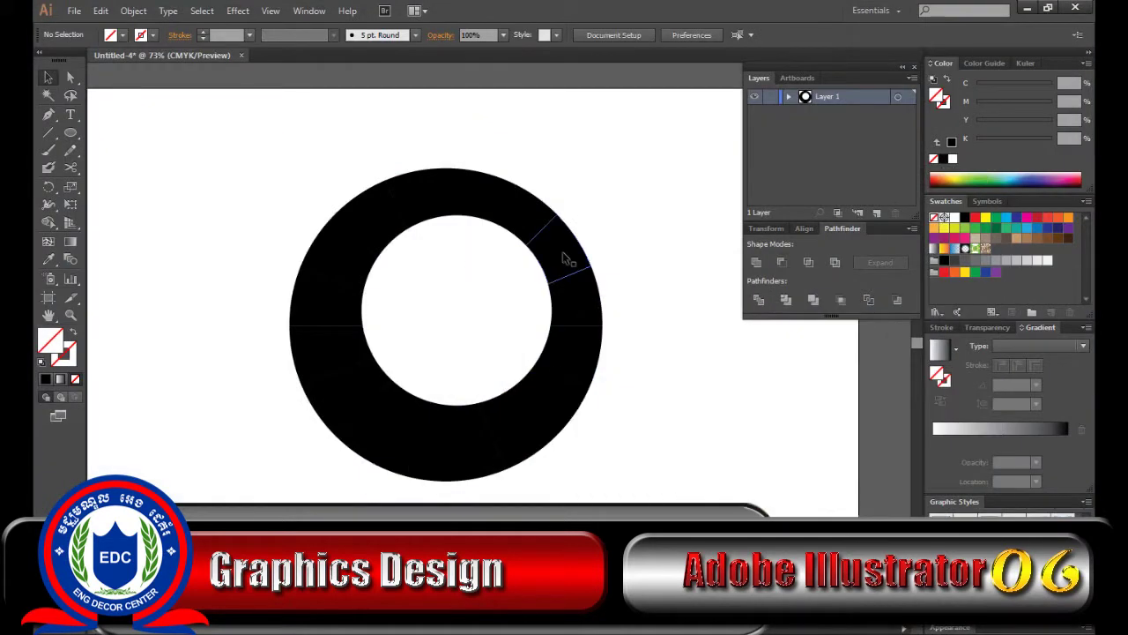
pyautogui.click(571, 261)
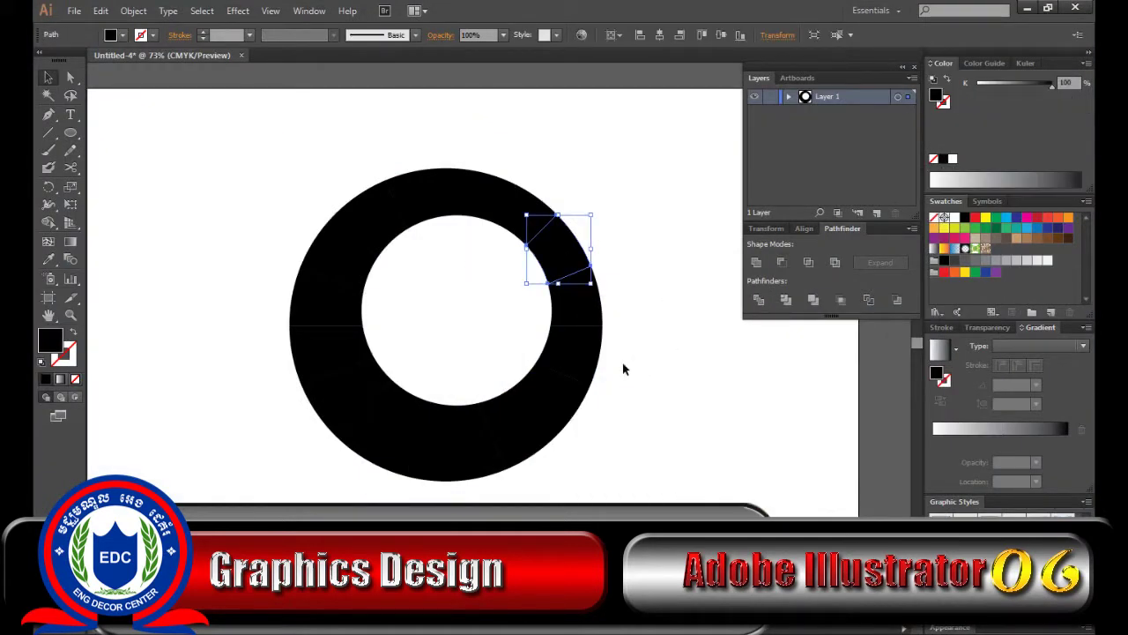
# Step: Add every other segment around the ring to the selection
pyautogui.keyDown('shift'); pyautogui.click(578, 357); pyautogui.keyUp('shift')
pyautogui.keyDown('shift'); pyautogui.click(577, 296); pyautogui.keyUp('shift')
pyautogui.keyDown('shift'); pyautogui.click(551, 410); pyautogui.keyUp('shift')
pyautogui.keyDown('shift'); pyautogui.click(513, 434); pyautogui.keyUp('shift')
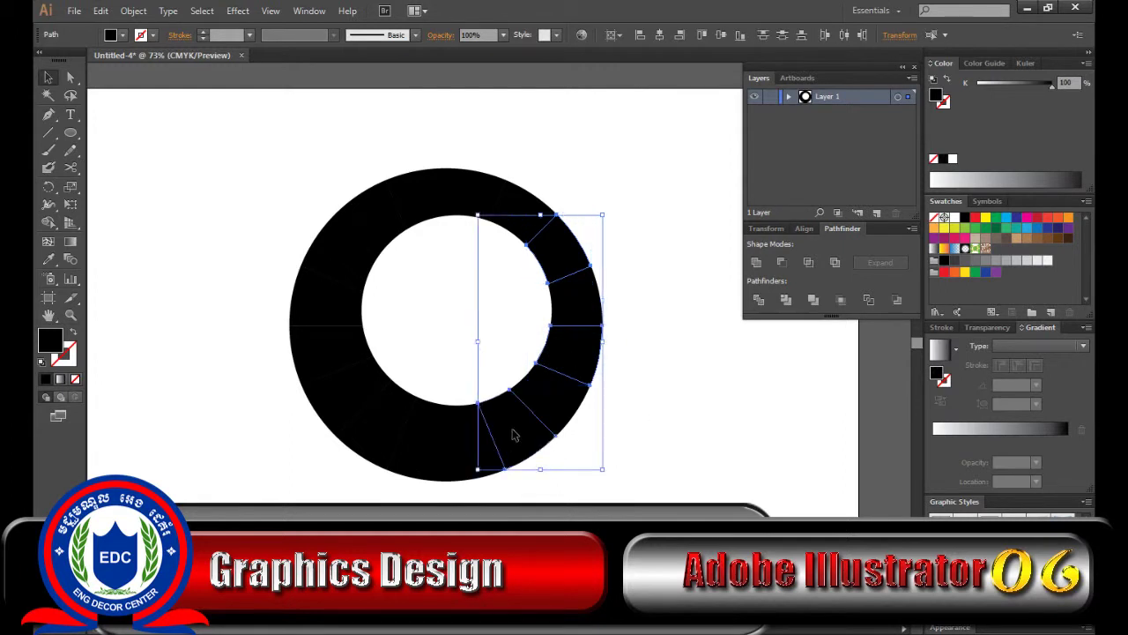
pyautogui.keyDown('shift'); pyautogui.click(366, 436); pyautogui.keyUp('shift')
pyautogui.keyDown('shift'); pyautogui.click(365, 436); pyautogui.keyUp('shift')
pyautogui.keyDown('shift'); pyautogui.click(409, 461); pyautogui.keyUp('shift')
pyautogui.keyDown('shift'); pyautogui.click(370, 440); pyautogui.keyUp('shift')
pyautogui.keyDown('shift'); pyautogui.click(353, 398); pyautogui.keyUp('shift')
pyautogui.keyDown('shift'); pyautogui.click(321, 308); pyautogui.keyUp('shift')
pyautogui.keyDown('shift'); pyautogui.click(314, 284); pyautogui.keyUp('shift')
pyautogui.keyDown('shift'); pyautogui.click(361, 212); pyautogui.keyUp('shift')
pyautogui.keyDown('shift'); pyautogui.click(418, 189); pyautogui.keyUp('shift')
pyautogui.keyDown('shift'); pyautogui.click(480, 192); pyautogui.keyUp('shift')
pyautogui.keyDown('shift'); pyautogui.click(489, 192); pyautogui.keyUp('shift')
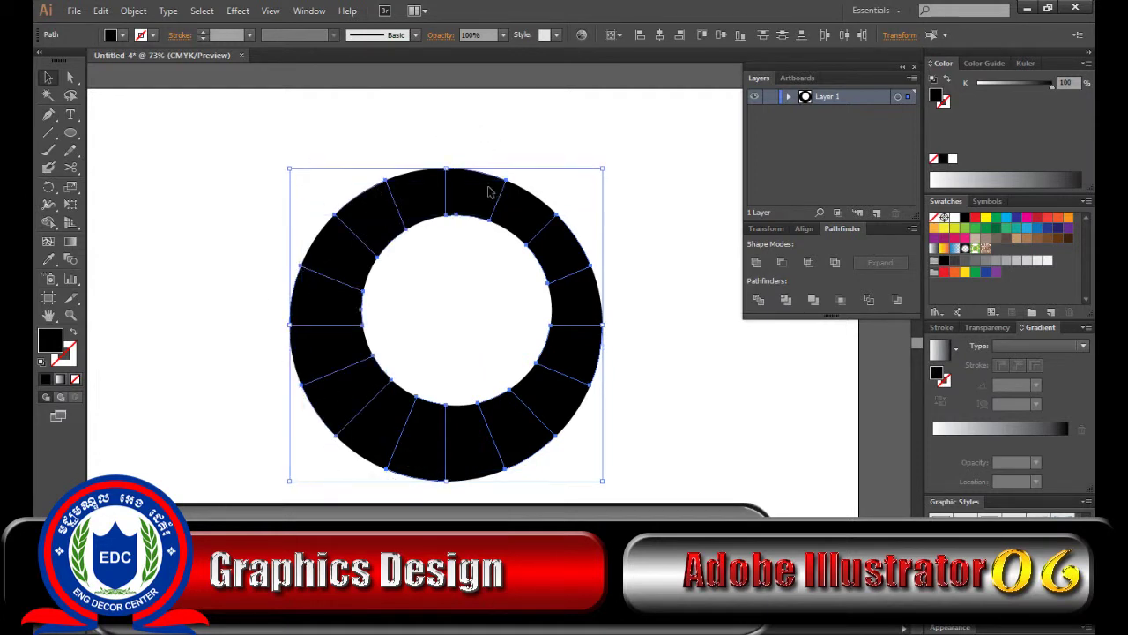
# Step: Give the selected segments a yellow fill and a 1 pt yellow outline
pyautogui.click(112, 34)
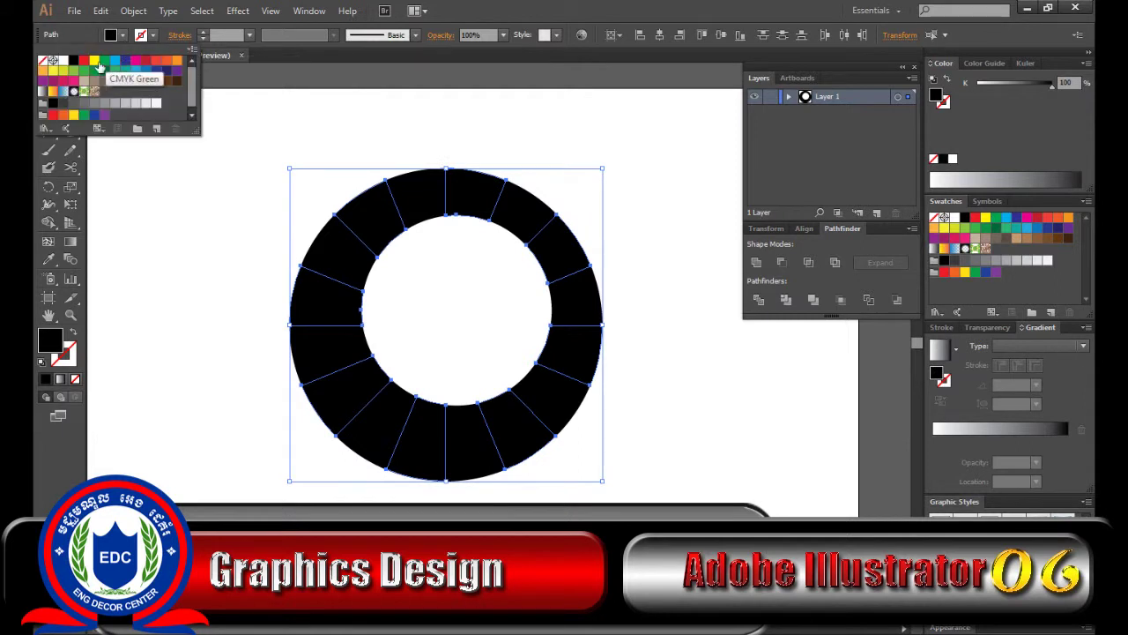
pyautogui.click(94, 61)
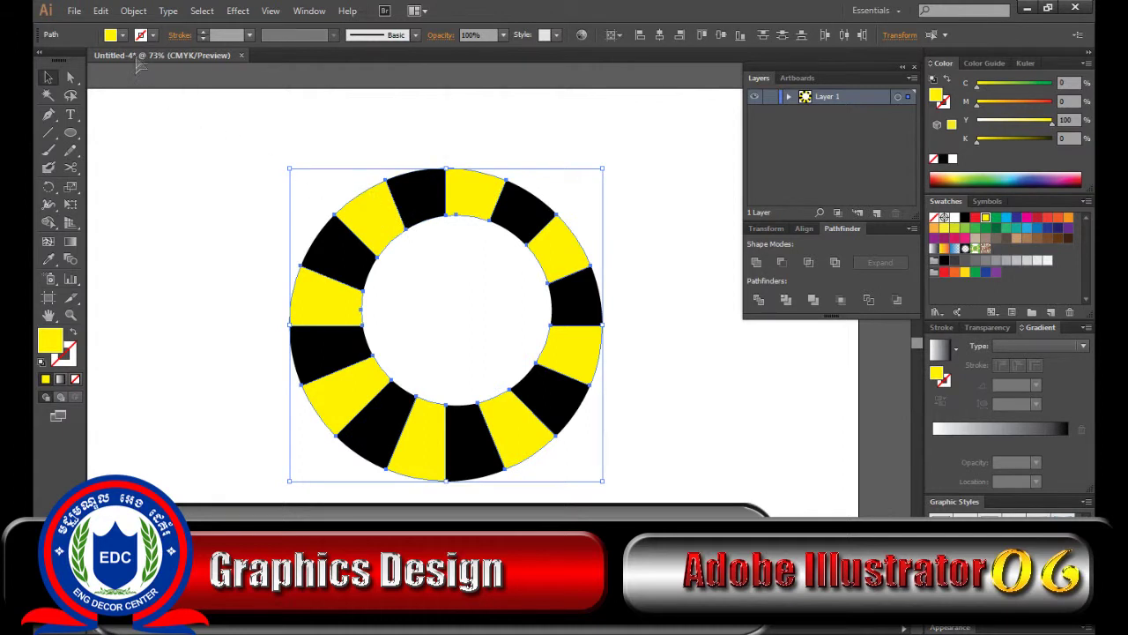
pyautogui.click(122, 36)
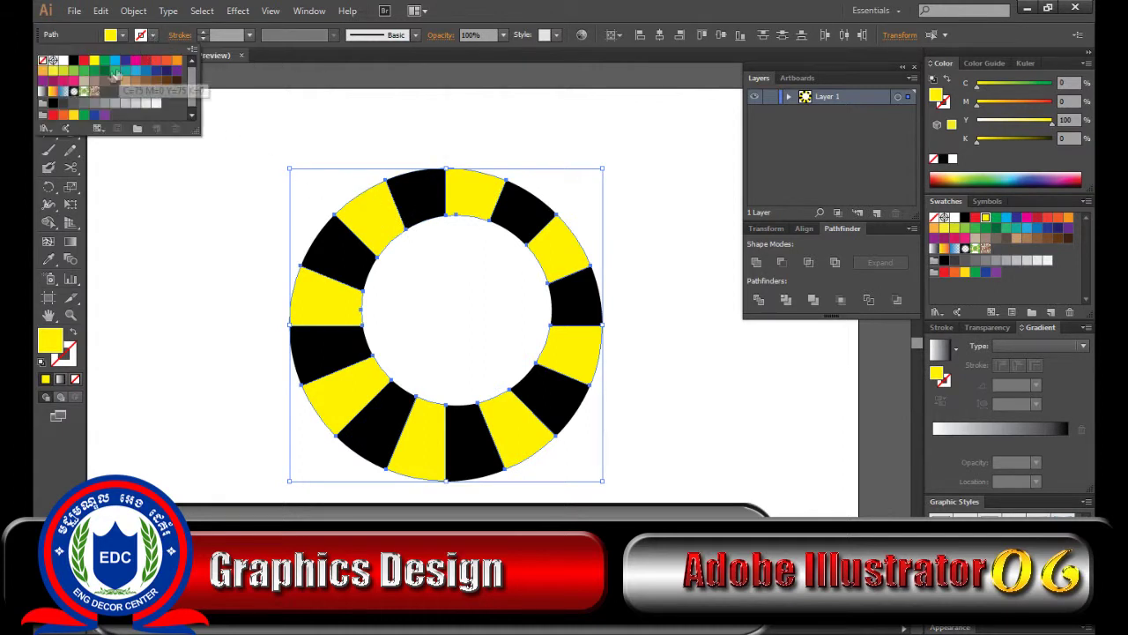
pyautogui.click(63, 71)
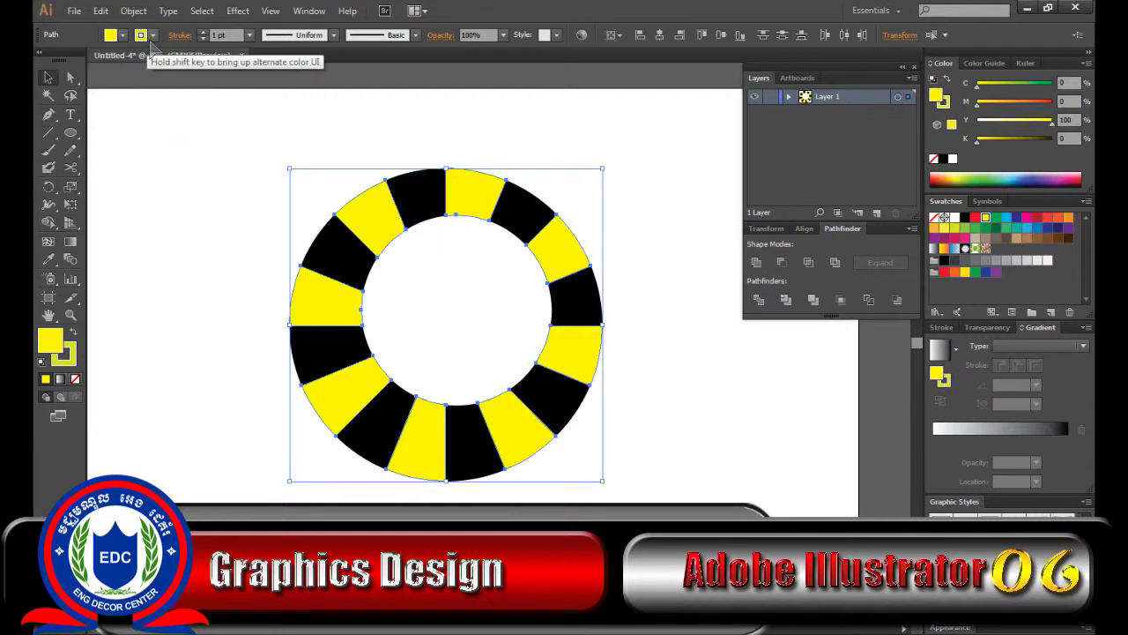
# Step: Thicken the yellow segments' outline to a 7 pt stroke weight
pyautogui.click(152, 41)
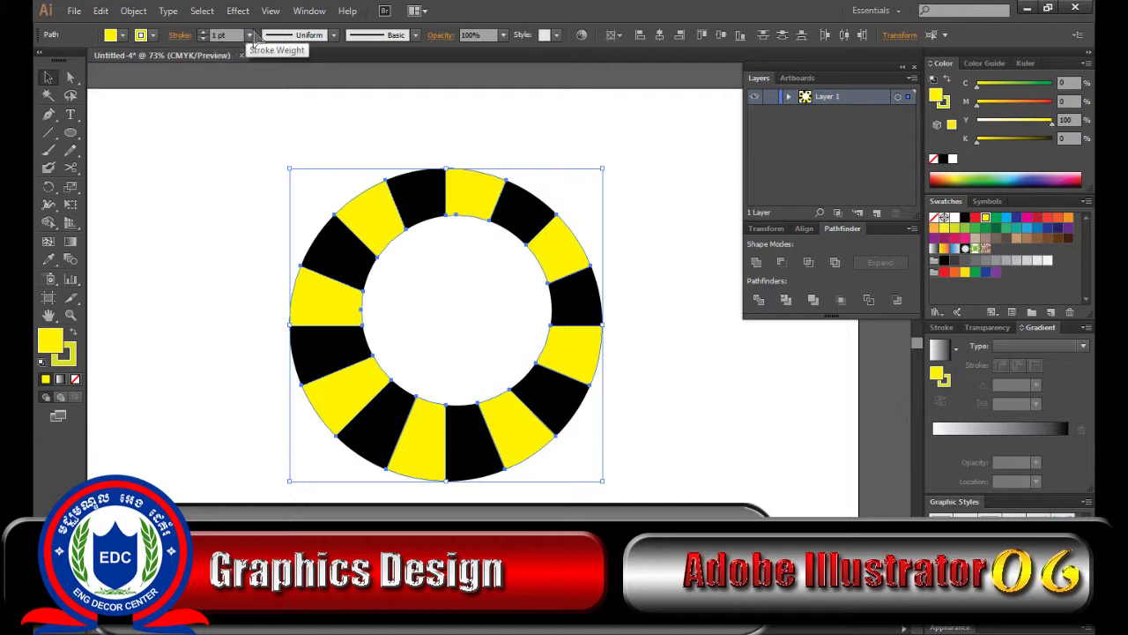
pyautogui.click(250, 35)
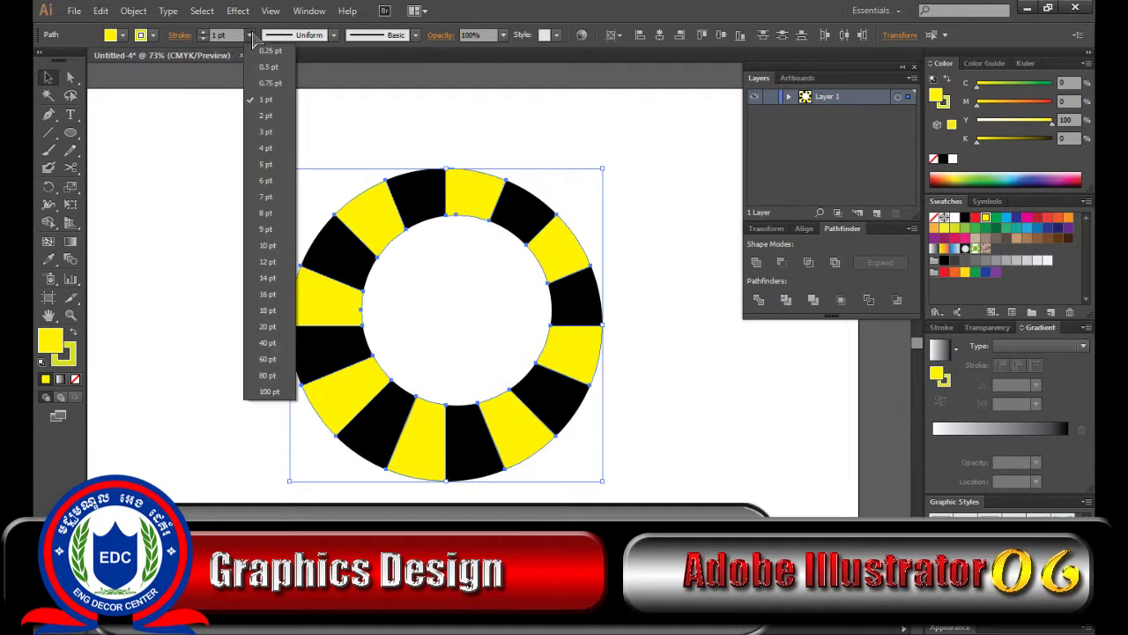
pyautogui.click(268, 212)
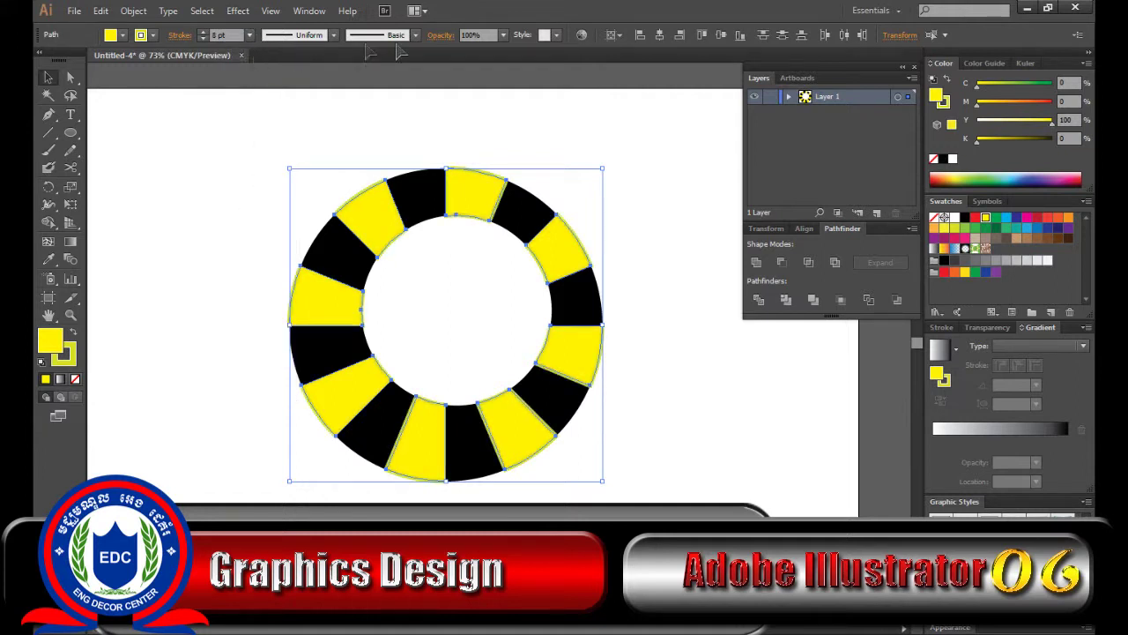
pyautogui.click(250, 36)
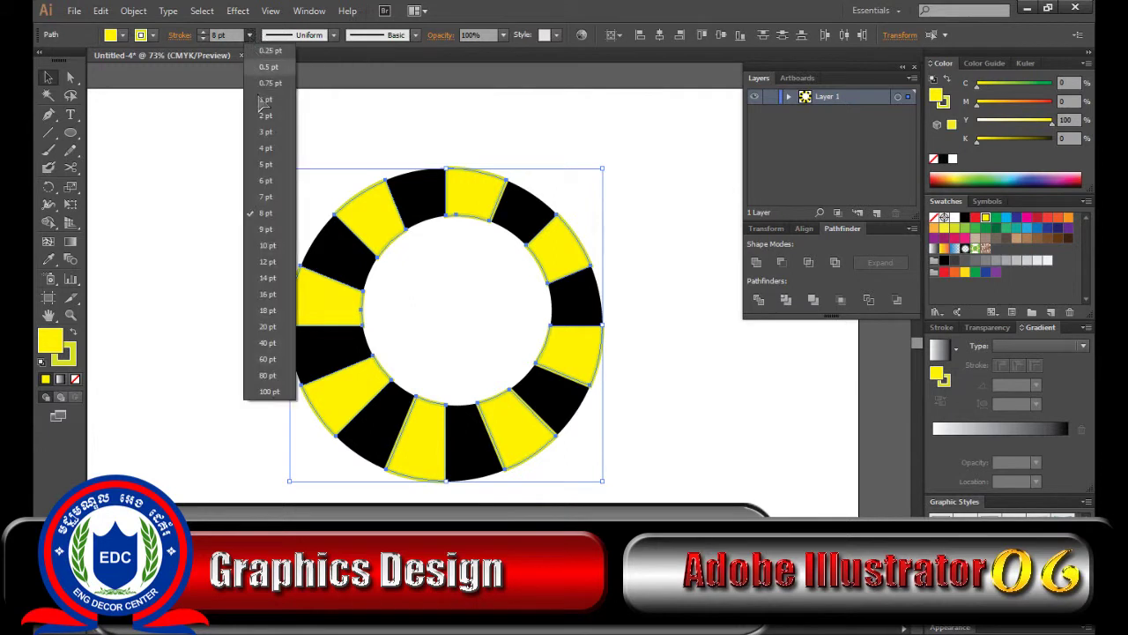
pyautogui.click(268, 200)
pyautogui.click(275, 246)
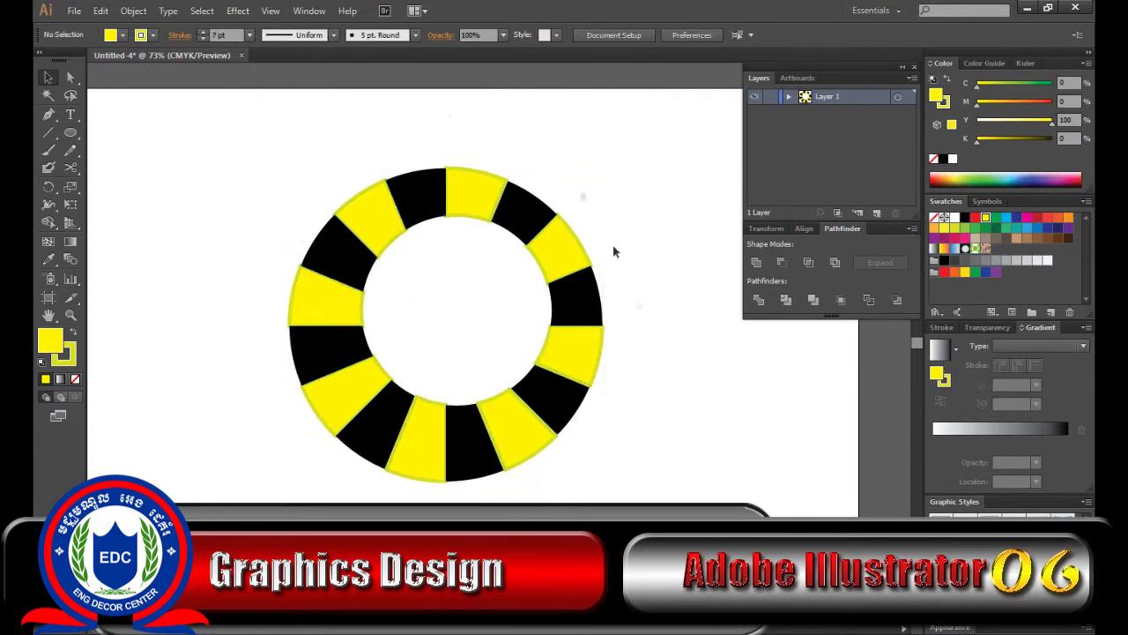
pyautogui.moveTo(383, 169); pyautogui.dragTo(529, 216)
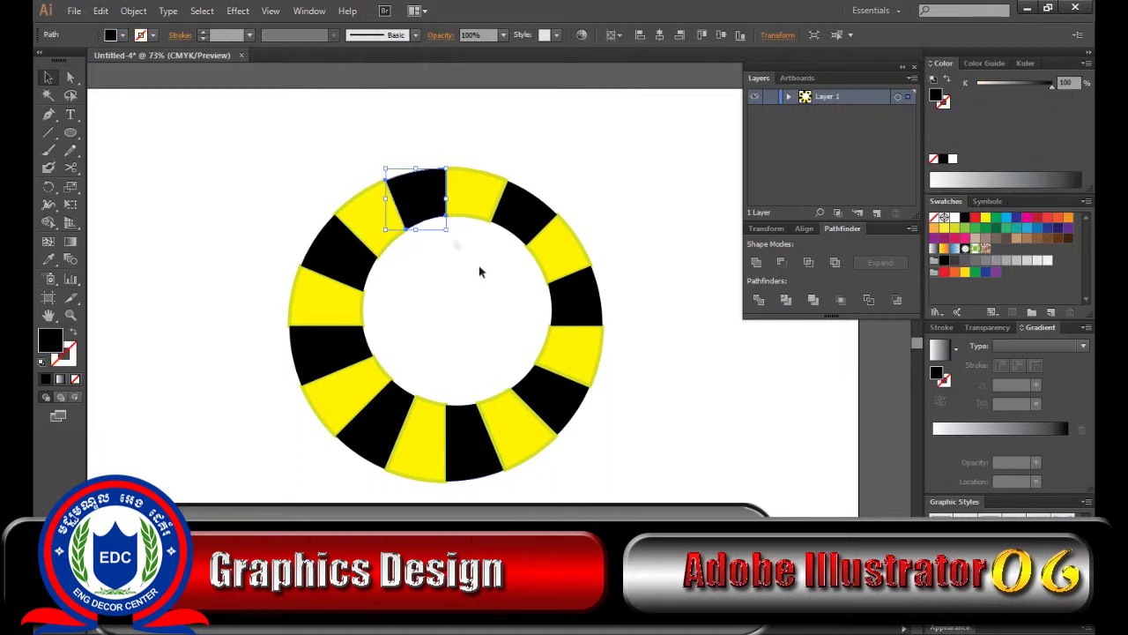
# Step: Select all the black segments and give them a white outline
pyautogui.keyDown('shift'); pyautogui.click(593, 301); pyautogui.keyUp('shift')
pyautogui.keyDown('shift'); pyautogui.click(579, 402); pyautogui.keyUp('shift')
pyautogui.keyDown('shift'); pyautogui.click(468, 447); pyautogui.keyUp('shift')
pyautogui.keyDown('shift'); pyautogui.click(391, 441); pyautogui.keyUp('shift')
pyautogui.keyDown('shift'); pyautogui.click(320, 349); pyautogui.keyUp('shift')
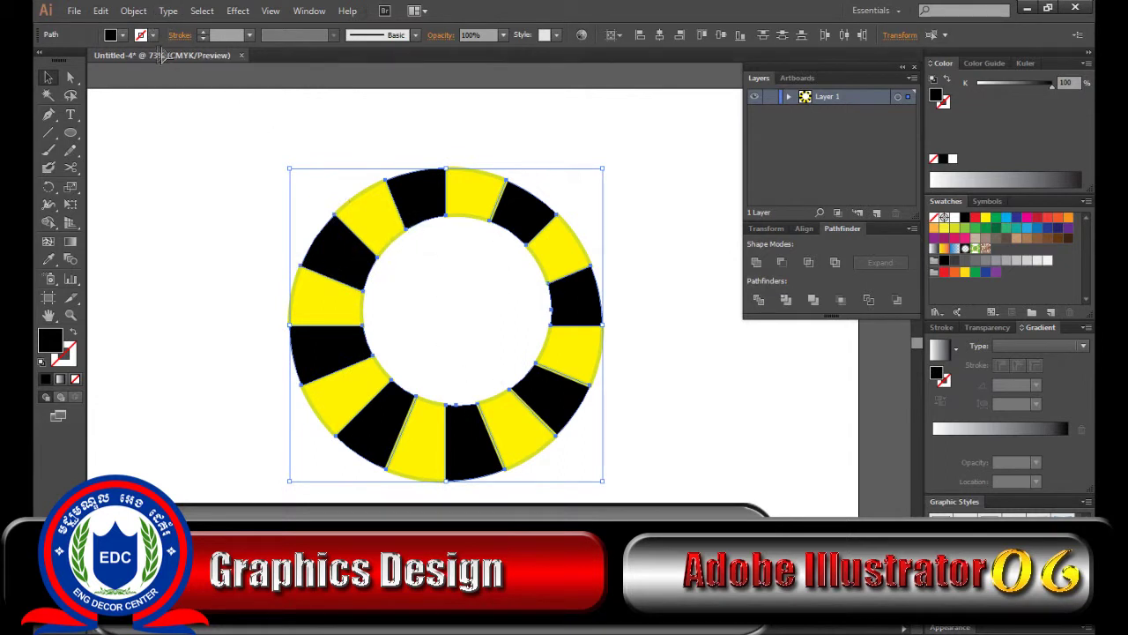
pyautogui.click(123, 35)
pyautogui.click(63, 60)
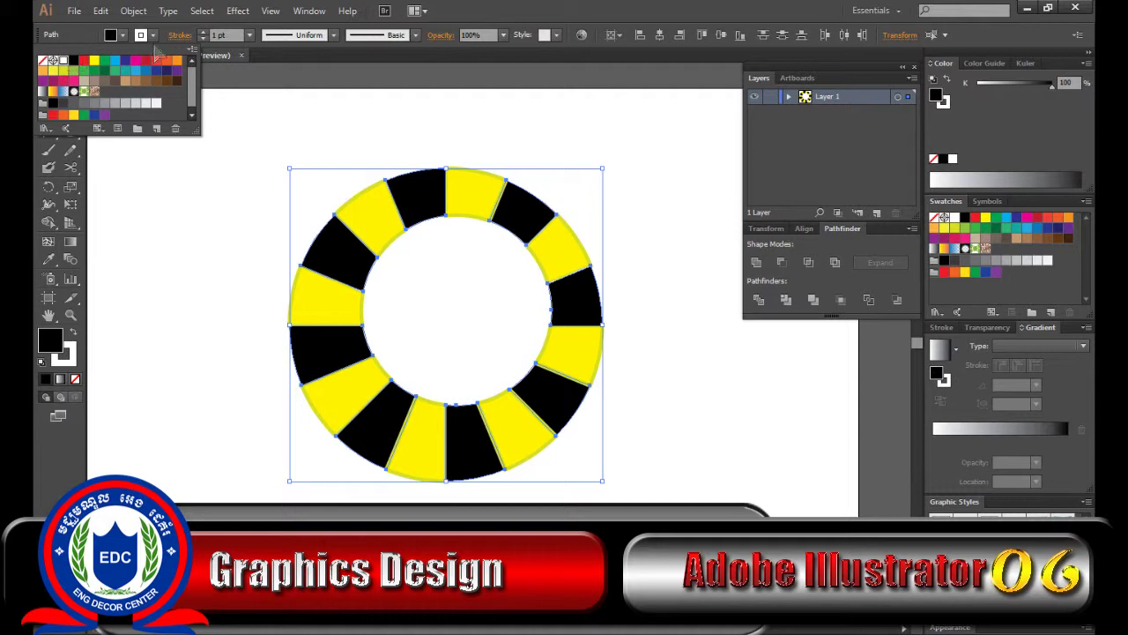
# Step: Set the black segments' white outline to 6 pt
pyautogui.click(250, 36)
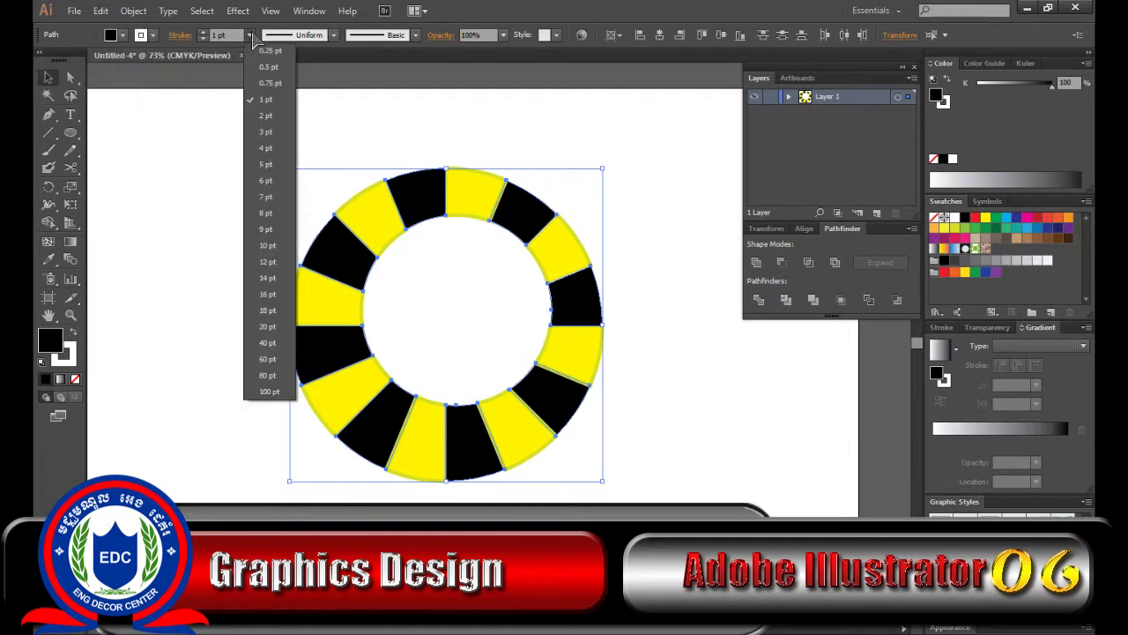
pyautogui.click(289, 181)
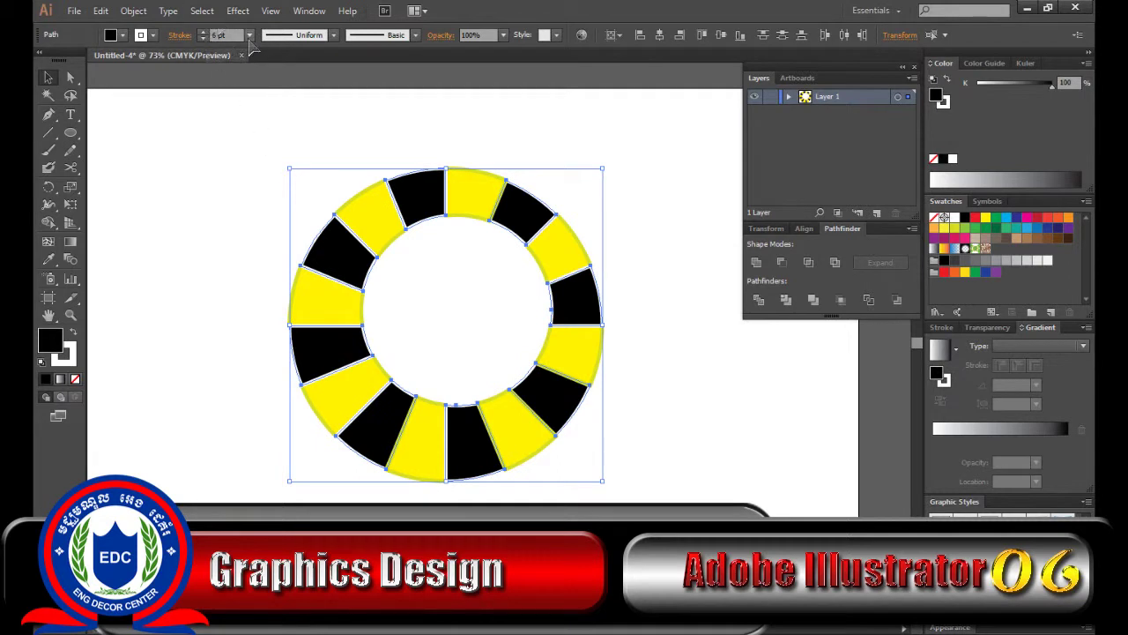
pyautogui.click(249, 35)
pyautogui.click(267, 180)
pyautogui.click(237, 198)
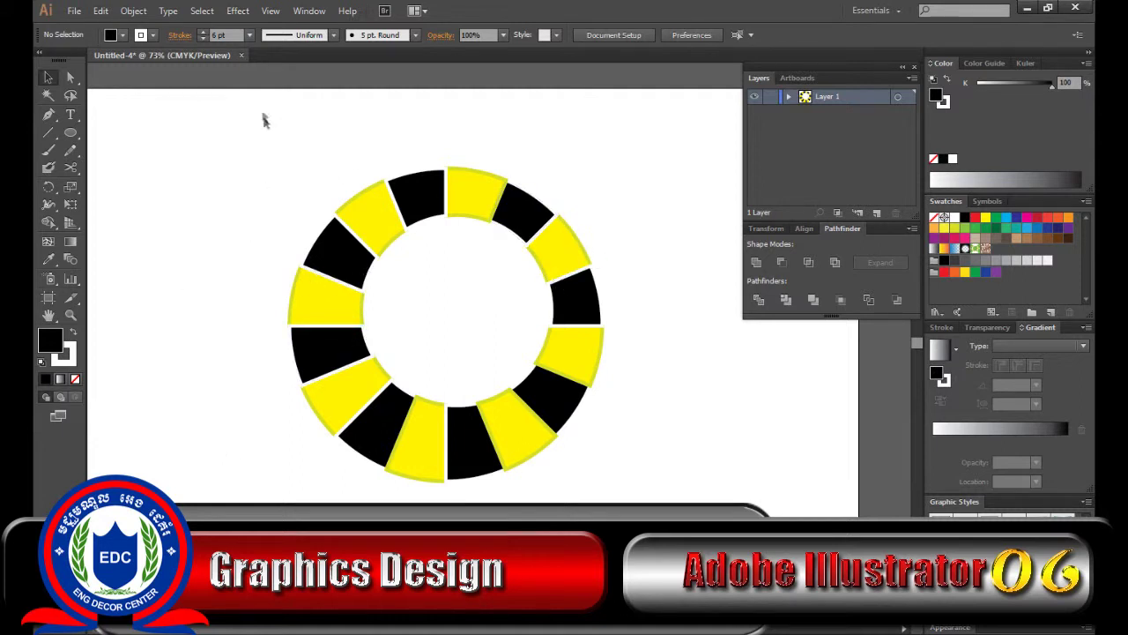
pyautogui.moveTo(260, 105)
pyautogui.mouseDown()
pyautogui.moveTo(654, 529)
pyautogui.moveTo(654, 502)
pyautogui.mouseUp()
pyautogui.rightClick(561, 393)
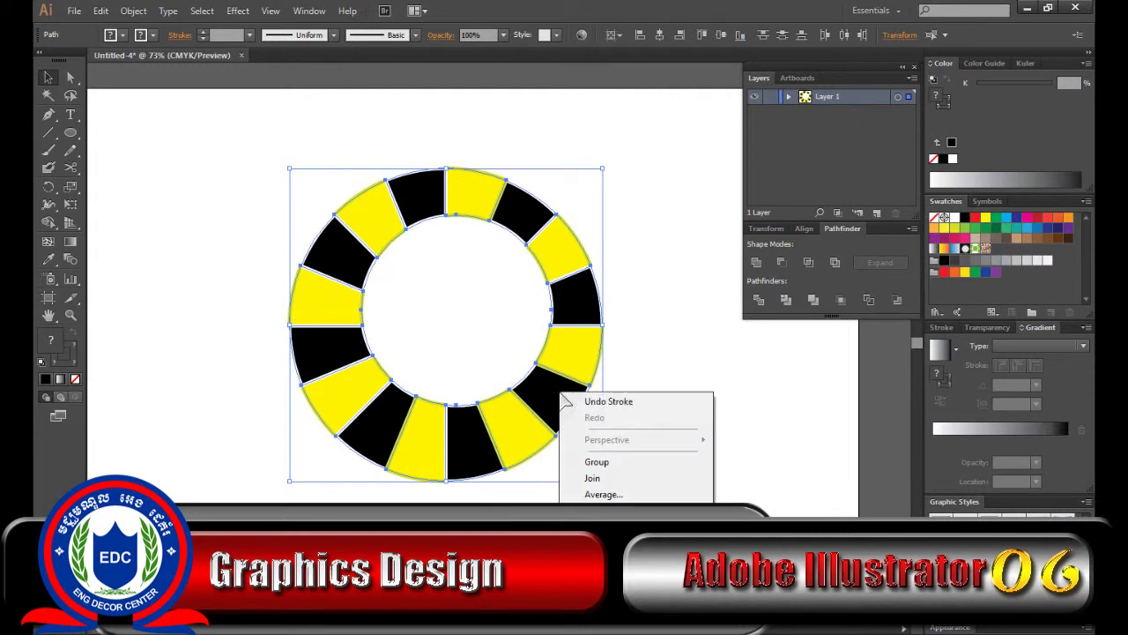
# Step: Group all sixteen ring segments and nudge the group slightly upward
pyautogui.click(648, 468)
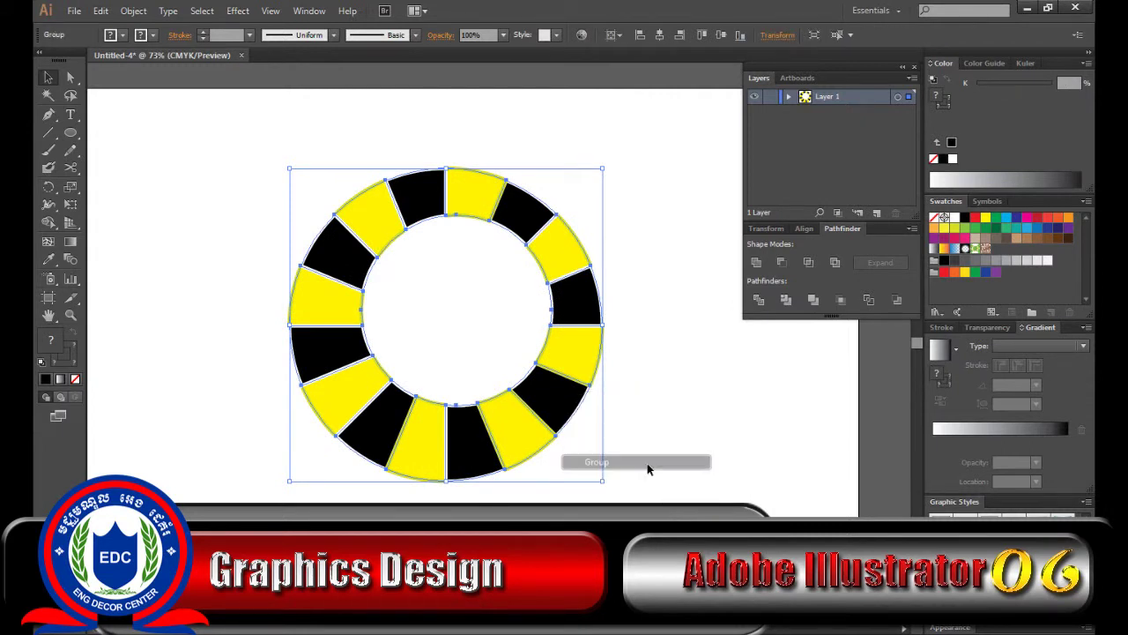
pyautogui.click(648, 471)
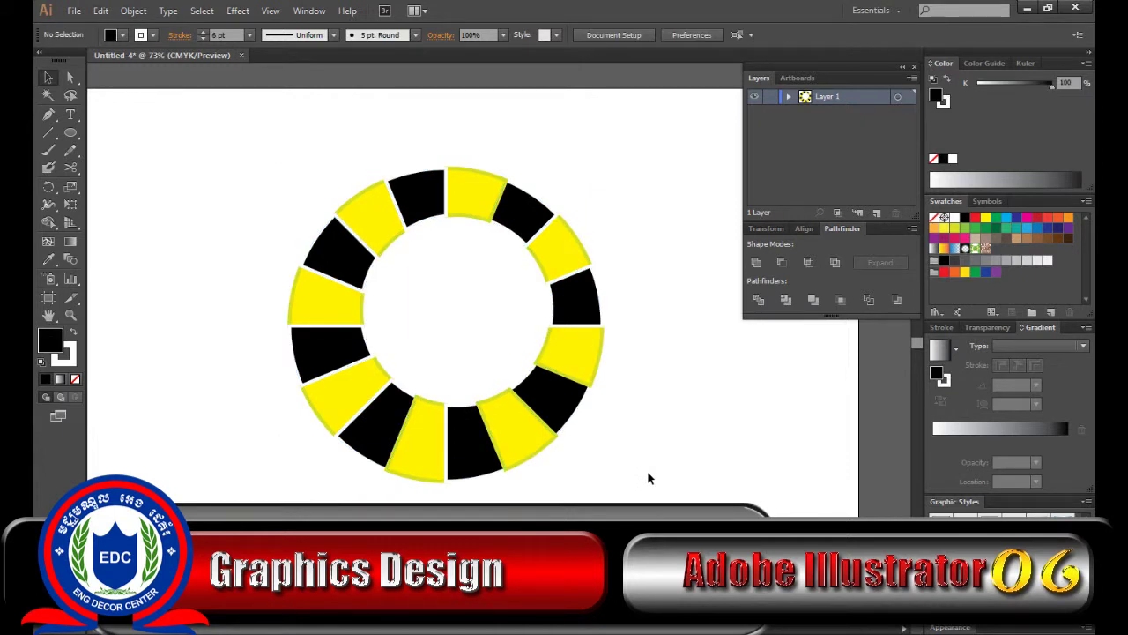
pyautogui.moveTo(525, 457); pyautogui.dragTo(550, 439)
pyautogui.click(661, 421)
pyautogui.moveTo(593, 376); pyautogui.dragTo(573, 366)
pyautogui.click(684, 383)
pyautogui.click(486, 209)
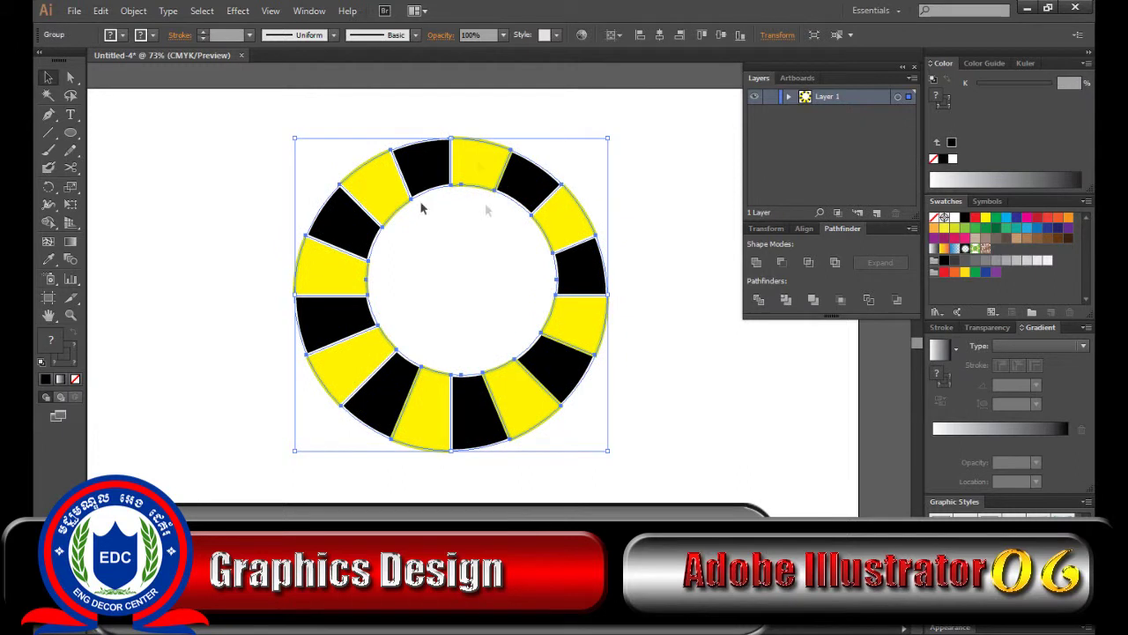
pyautogui.click(238, 11)
pyautogui.moveTo(264, 96)
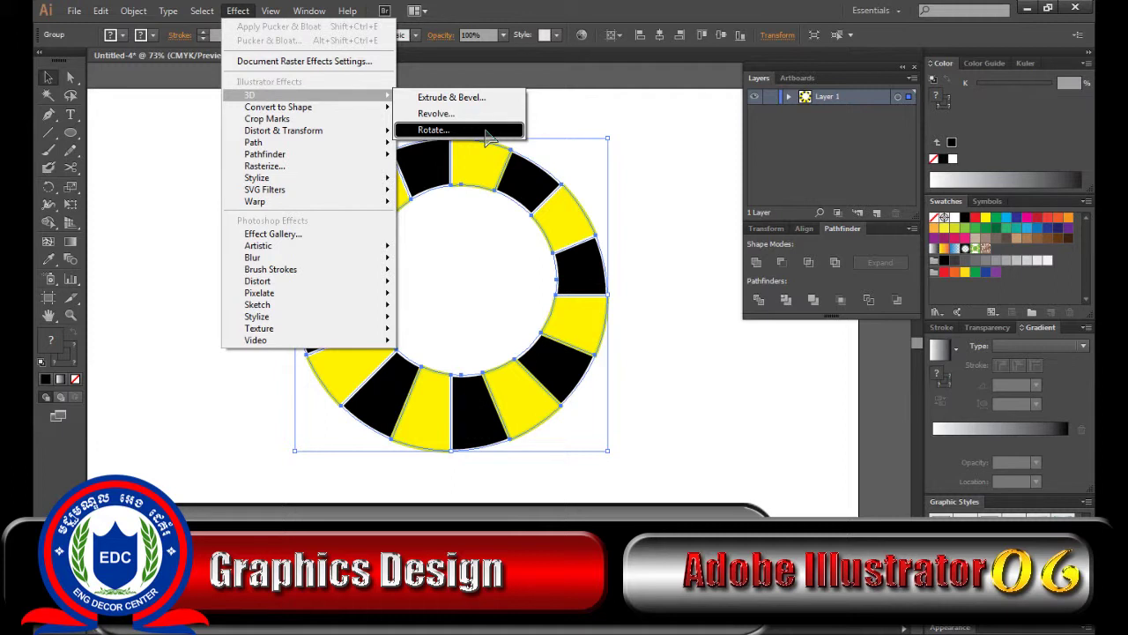
# Step: Tilt the grouped ring with a 3D Rotate of about 38°, -16°, -8°
pyautogui.click(488, 133)
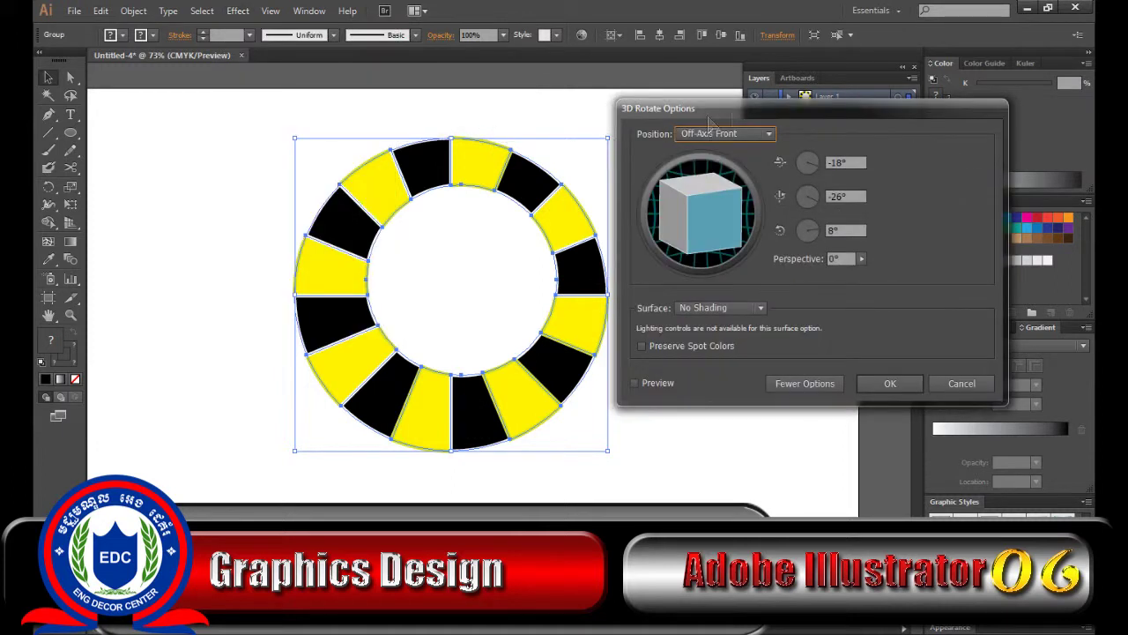
pyautogui.click(654, 374)
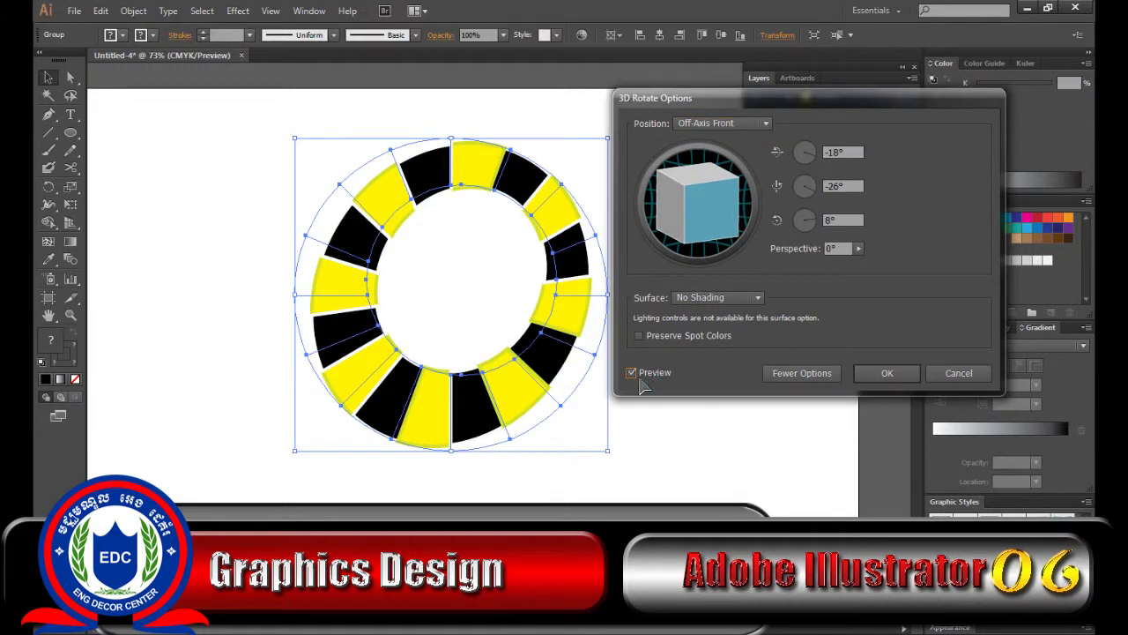
pyautogui.moveTo(700, 209)
pyautogui.mouseDown()
pyautogui.moveTo(665, 192)
pyautogui.moveTo(703, 227)
pyautogui.moveTo(714, 197)
pyautogui.moveTo(703, 192)
pyautogui.moveTo(724, 199)
pyautogui.mouseUp()
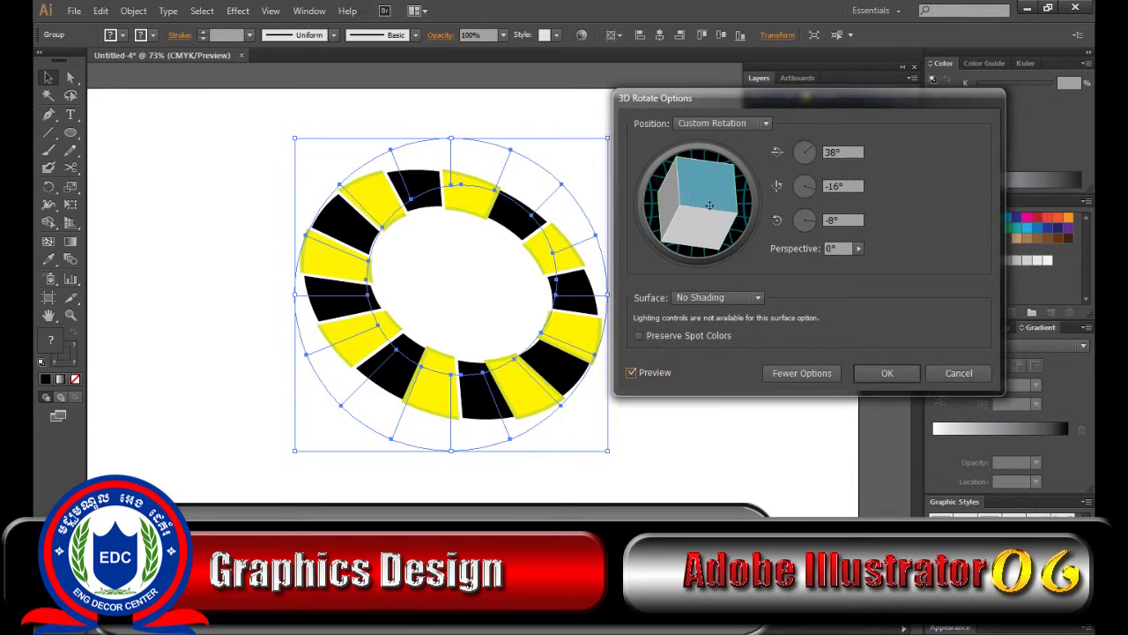
pyautogui.click(887, 372)
pyautogui.click(655, 477)
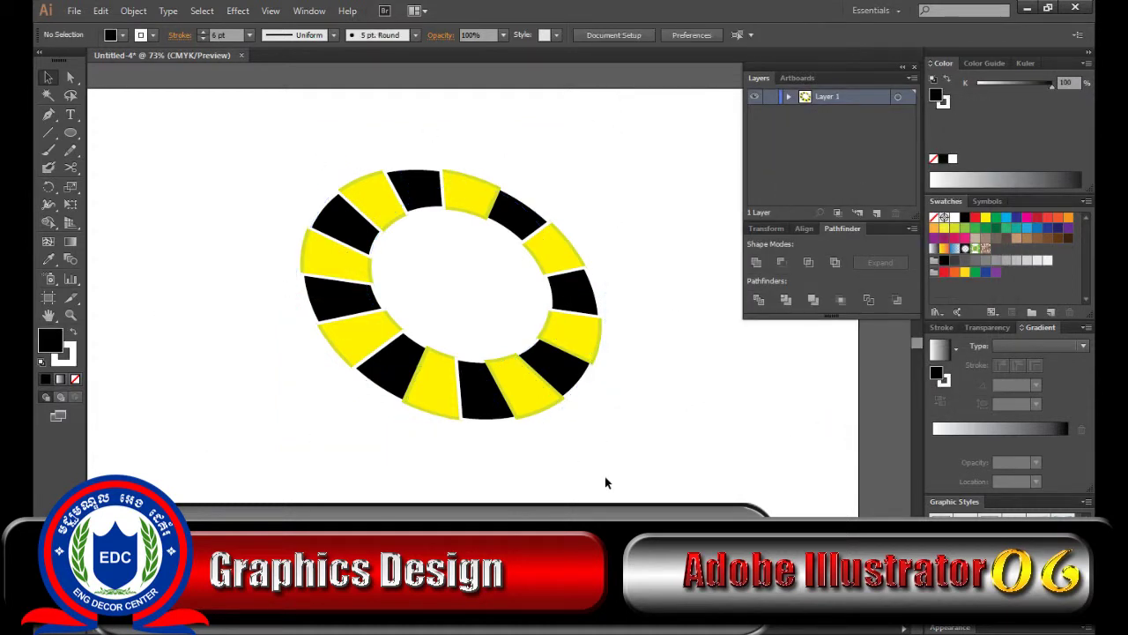
pyautogui.click(567, 404)
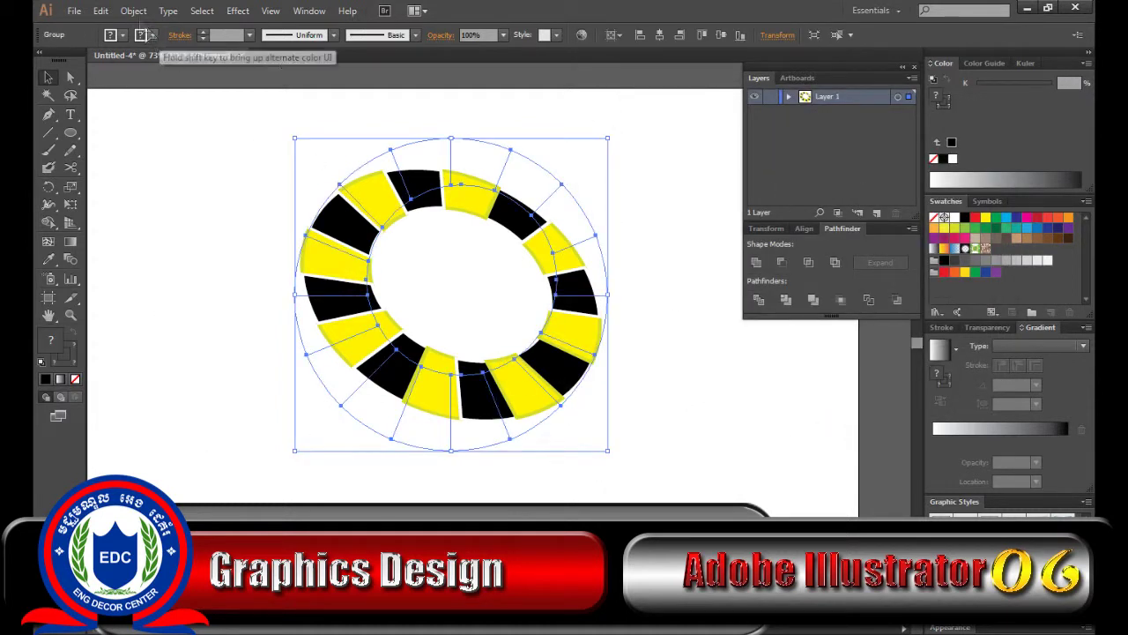
pyautogui.click(134, 11)
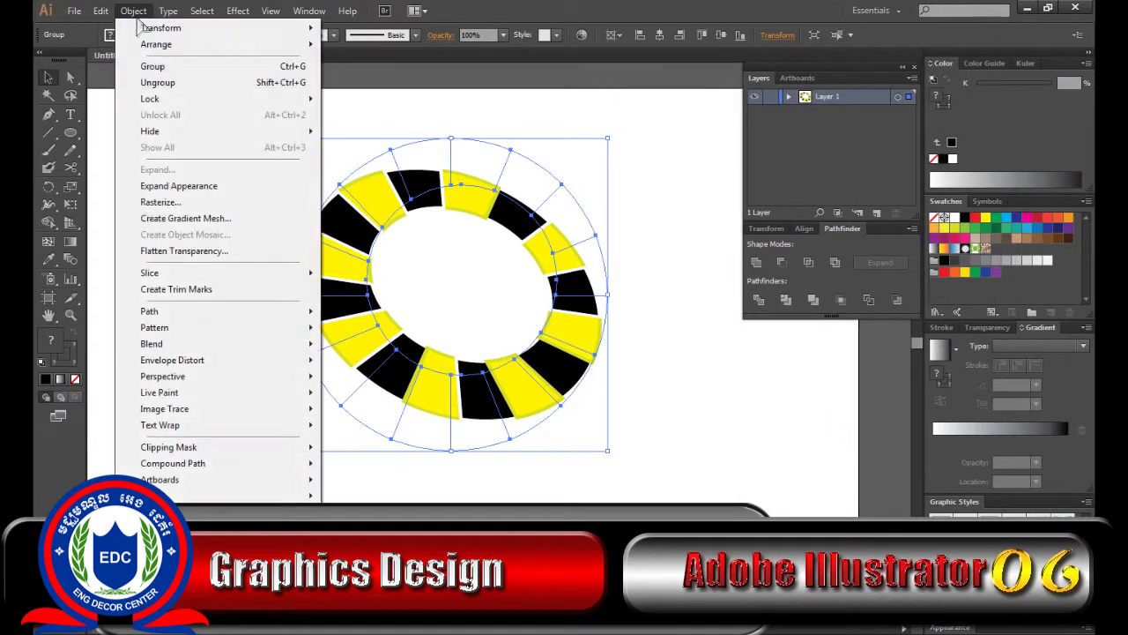
# Step: Expand the tilted ring's 3D appearance into plain artwork and deselect it
pyautogui.click(264, 188)
pyautogui.click(701, 422)
pyautogui.moveTo(546, 379); pyautogui.dragTo(548, 381)
pyautogui.click(710, 370)
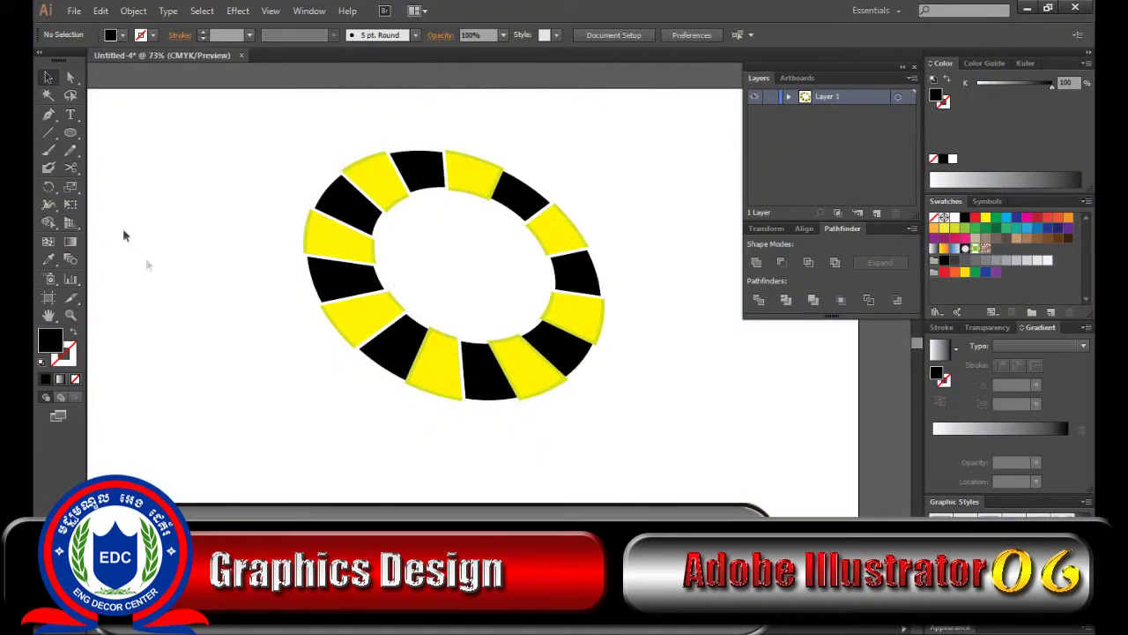
pyautogui.click(72, 116)
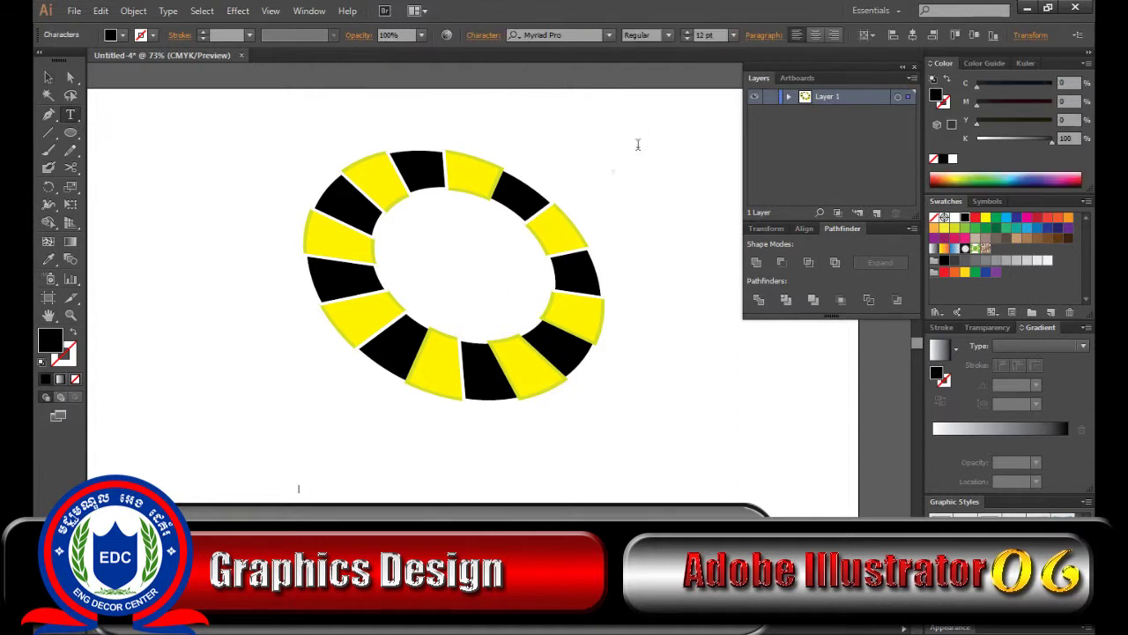
# Step: Add 72 pt 'OridaCell' text, enlarge it to about 162.56 pt below the ring
pyautogui.click(732, 35)
pyautogui.click(751, 301)
pyautogui.write('da')
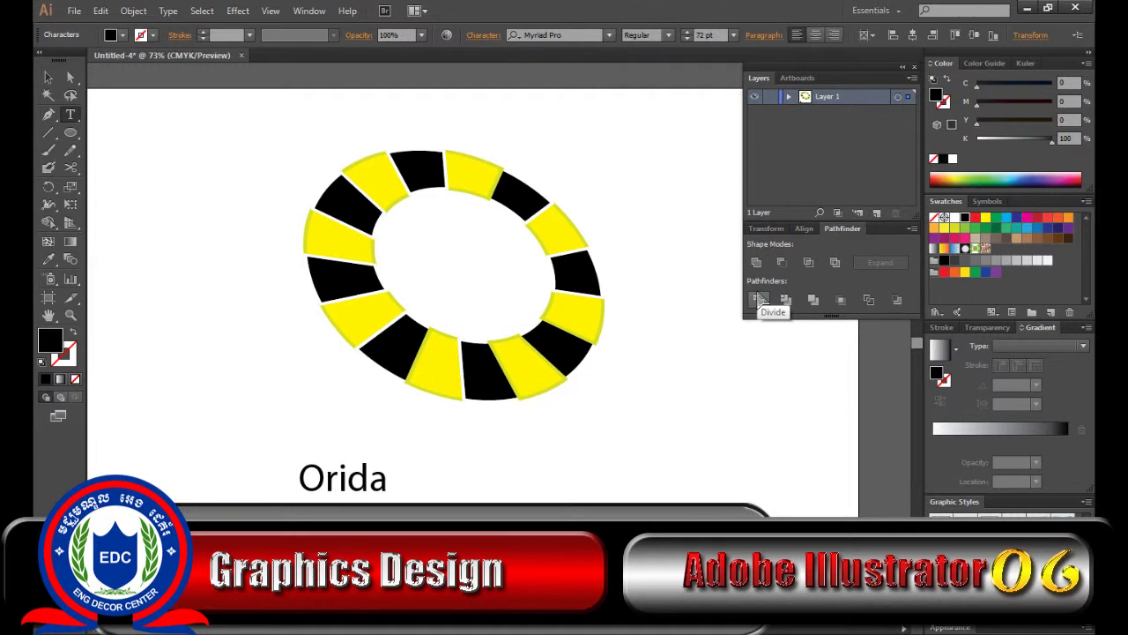
pyautogui.write('Cell')
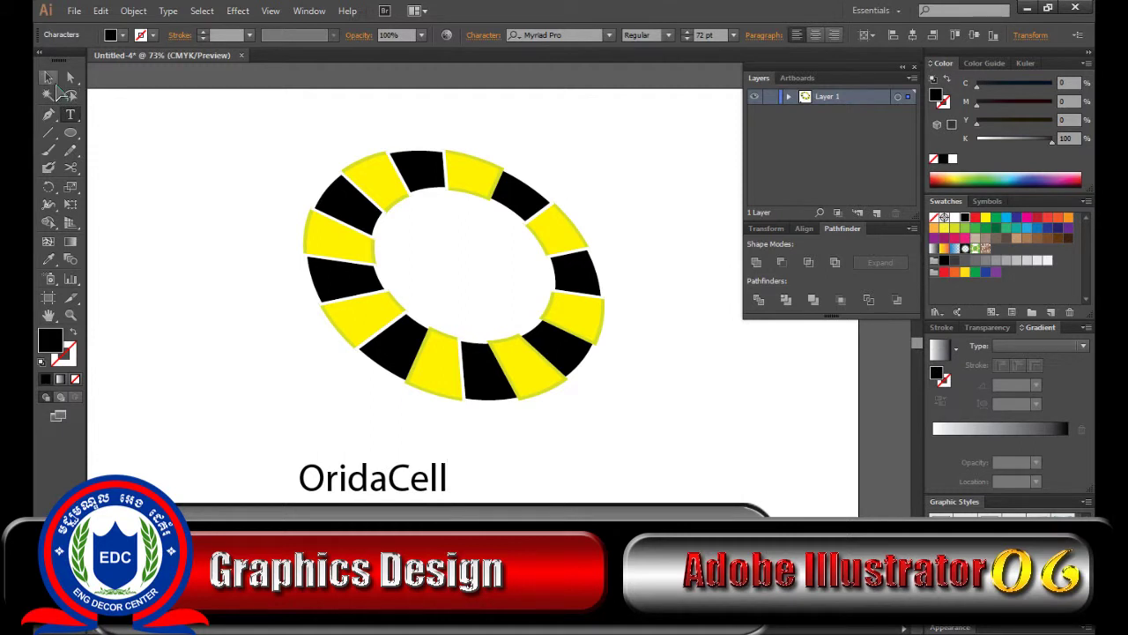
pyautogui.click(48, 78)
pyautogui.moveTo(448, 459); pyautogui.dragTo(540, 401)
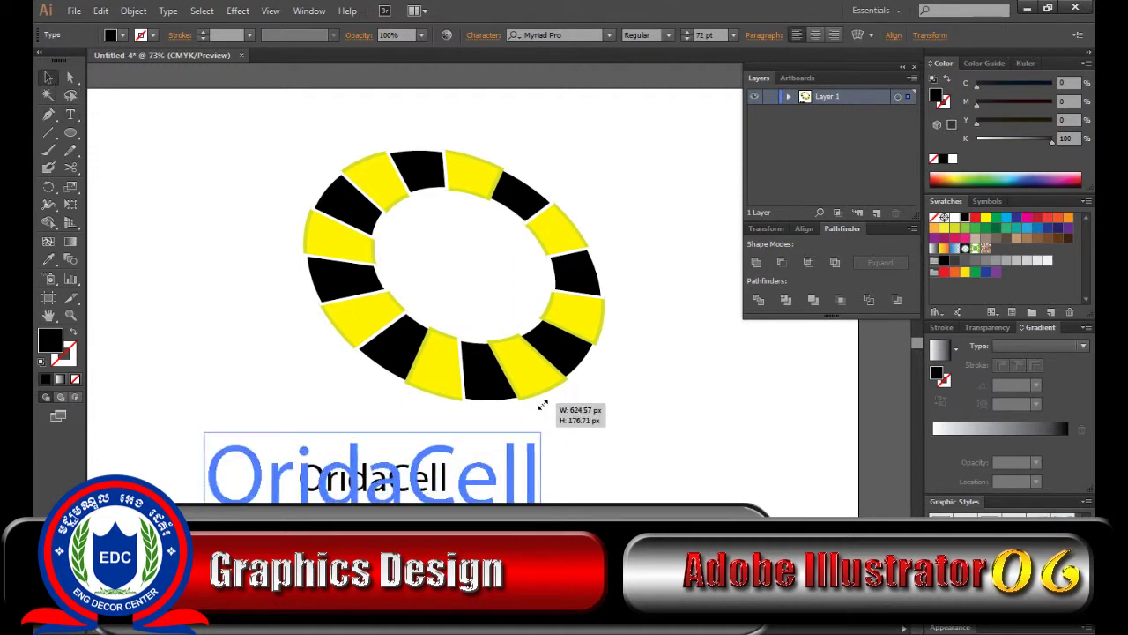
pyautogui.click(617, 478)
pyautogui.moveTo(529, 493); pyautogui.dragTo(564, 494)
pyautogui.click(653, 457)
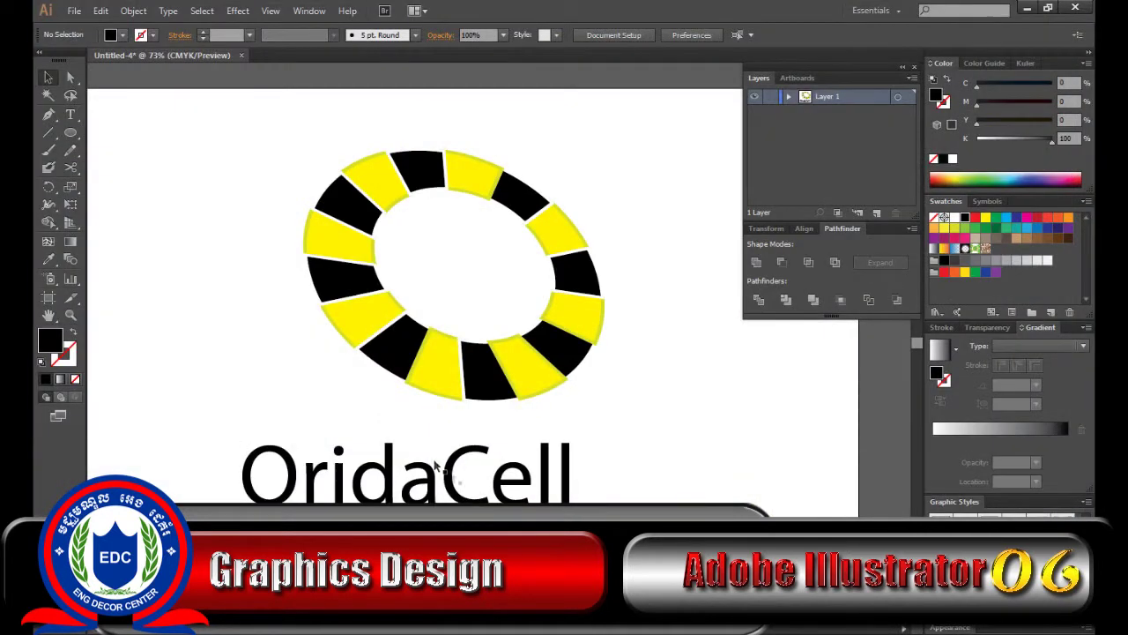
pyautogui.click(377, 490)
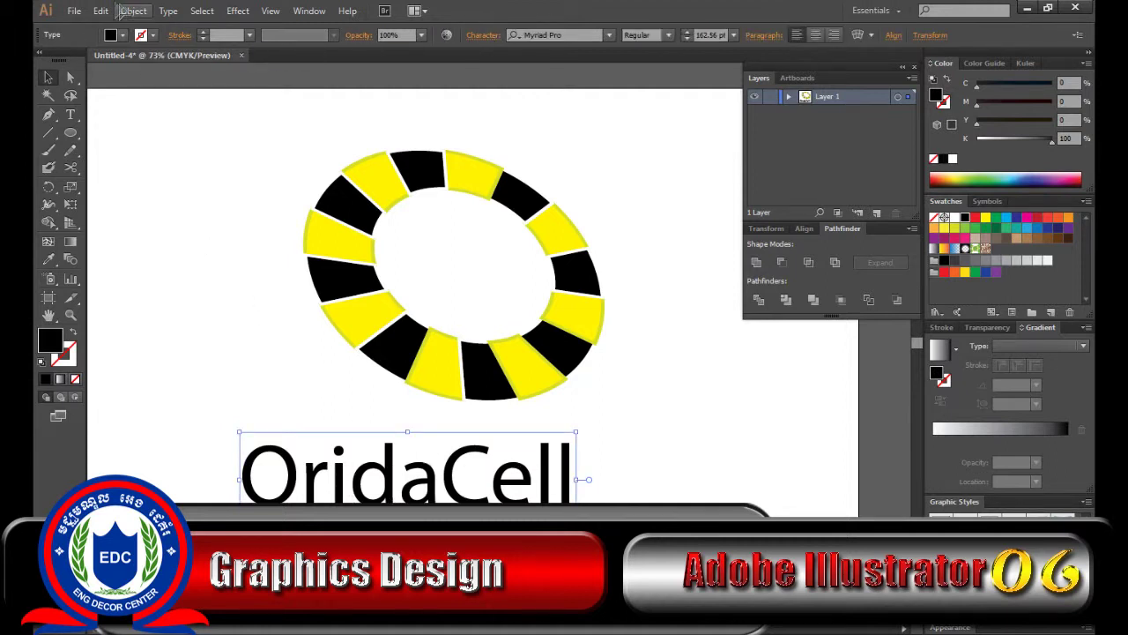
# Step: Paste a copy of 'OridaCell' behind the original and nudge it right
pyautogui.click(100, 11)
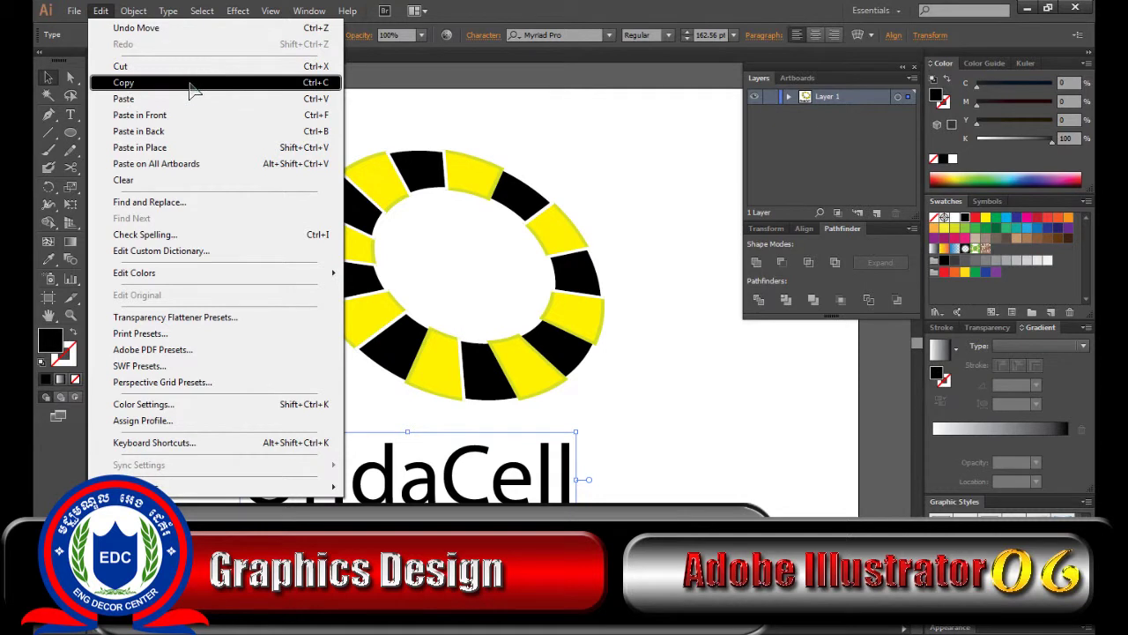
pyautogui.click(192, 86)
pyautogui.click(101, 10)
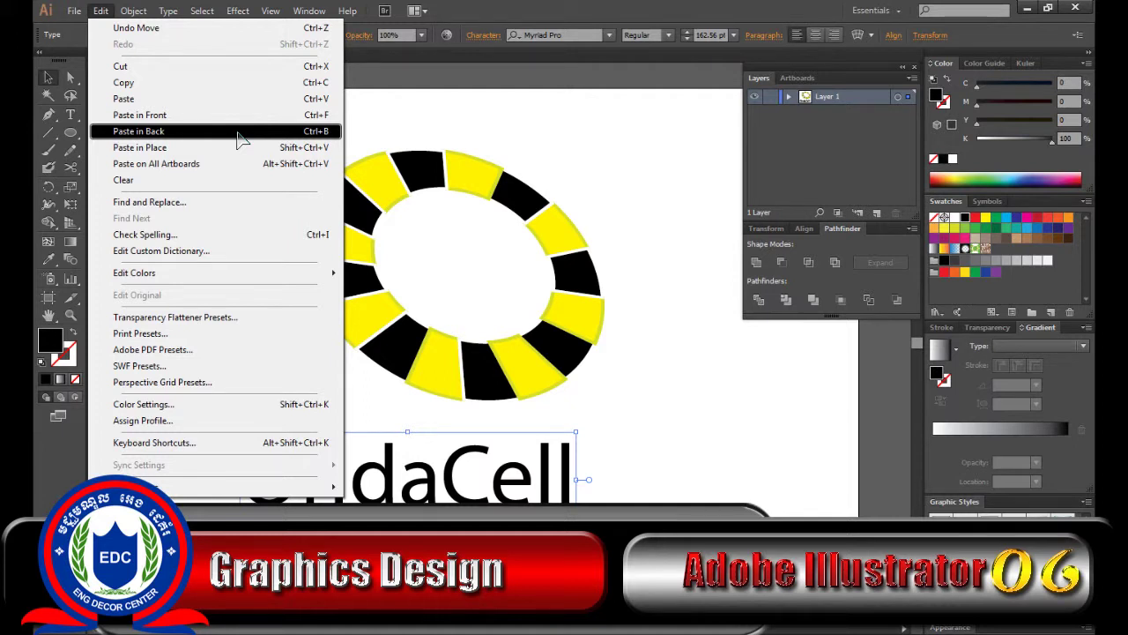
pyautogui.click(238, 134)
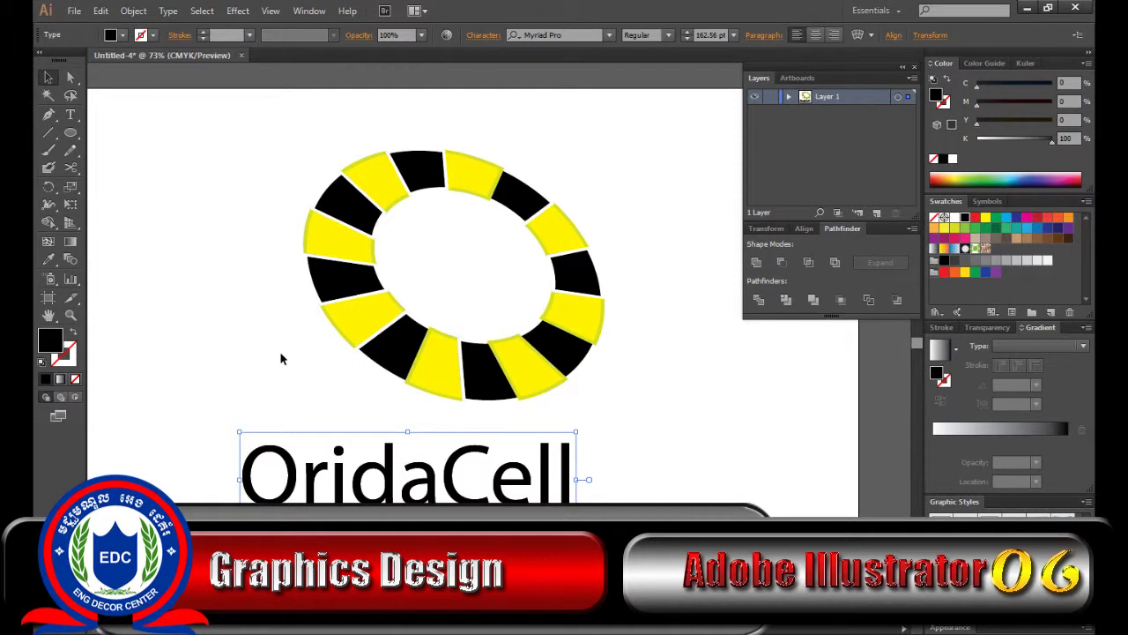
pyautogui.press('Right')
pyautogui.press('Right')
pyautogui.press('Right')
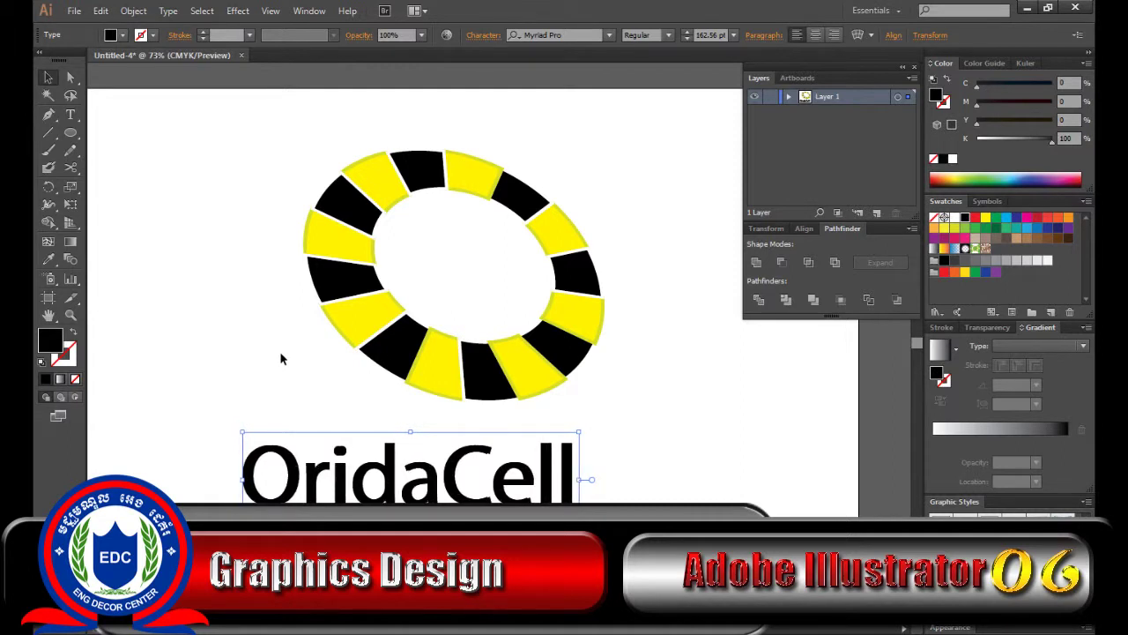
# Step: Fill the back copy tan (C25 M40 Y65 K0) and offset it further right
pyautogui.click(111, 35)
pyautogui.click(94, 84)
pyautogui.click(94, 88)
pyautogui.click(84, 81)
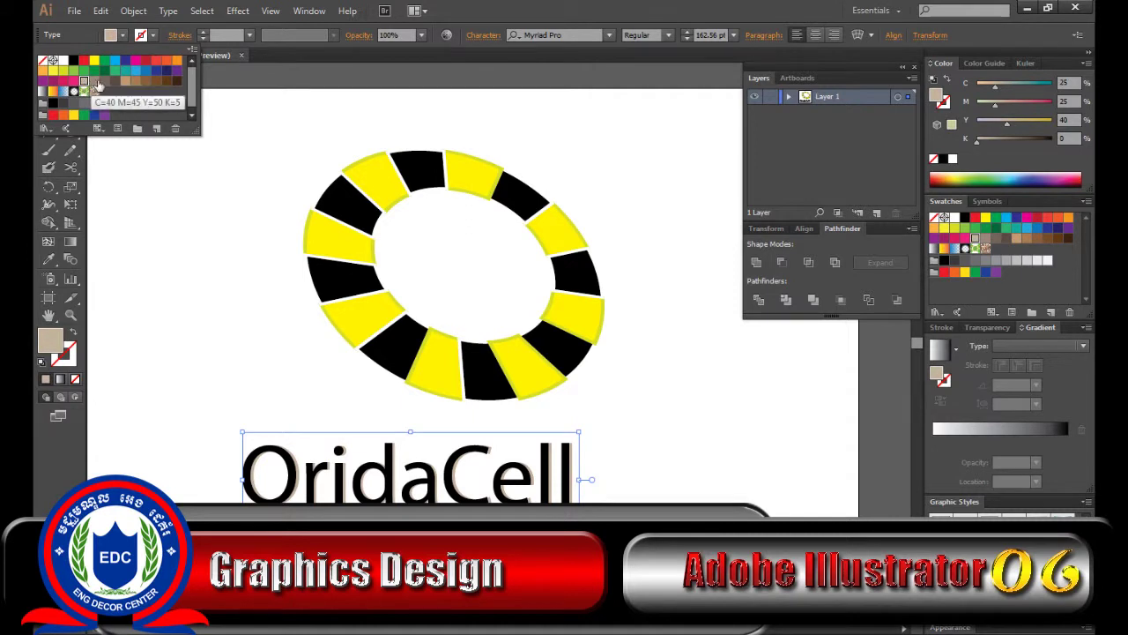
pyautogui.click(127, 81)
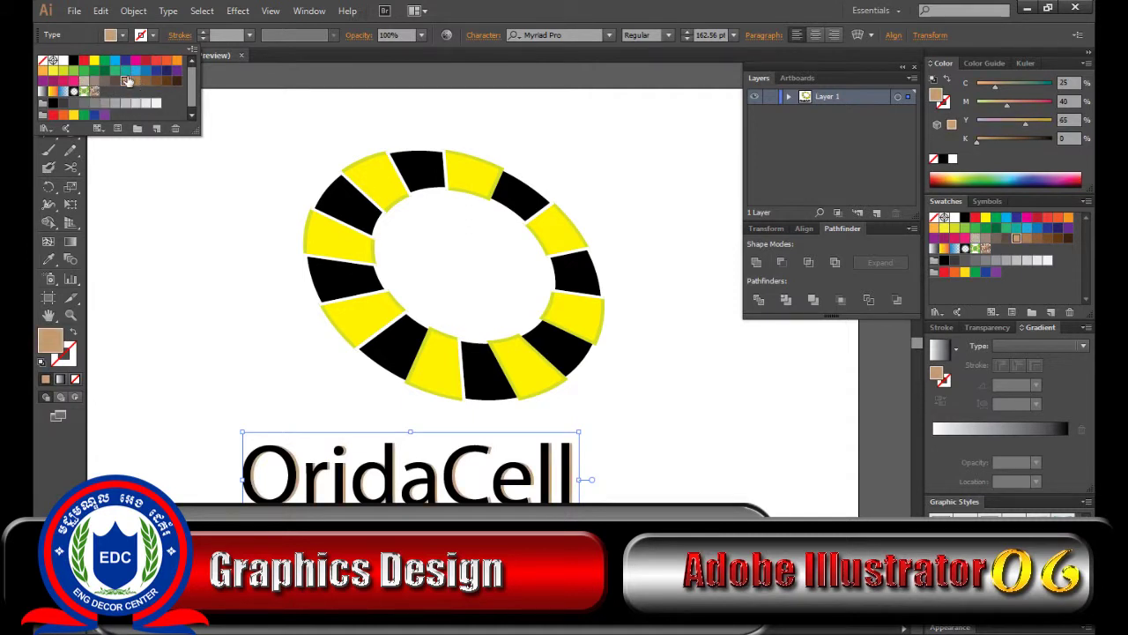
pyautogui.press('Right')
pyautogui.press('Right')
pyautogui.click(281, 394)
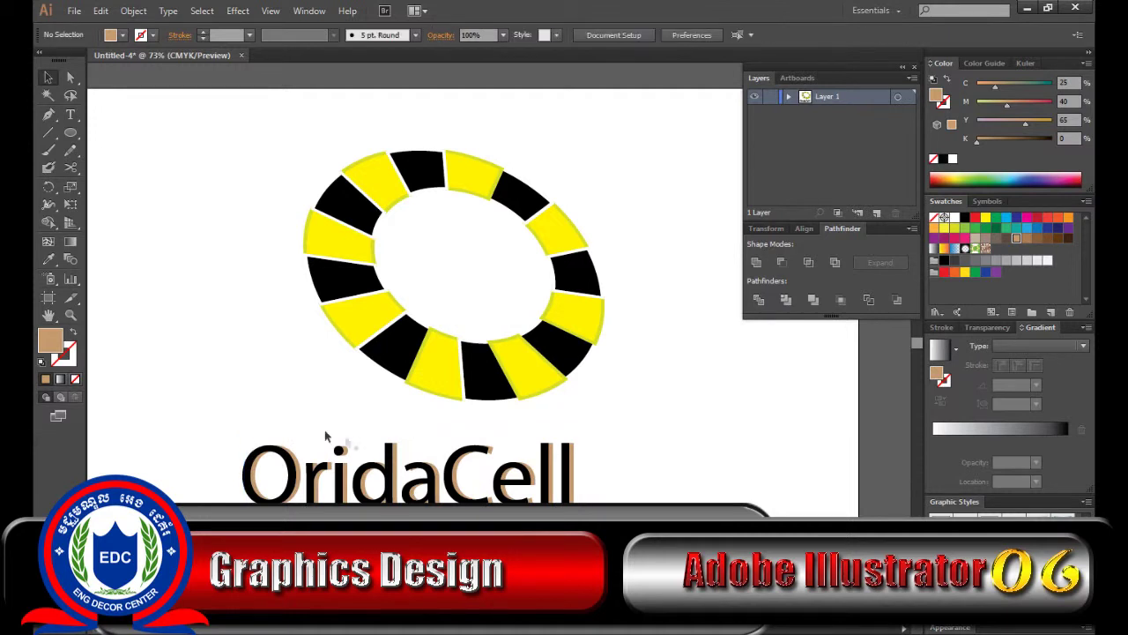
pyautogui.moveTo(441, 264); pyautogui.dragTo(374, 253)
# Step: Add a tall '008' in News701 BT Bold, about 226.31 pt, aligned beside OridaCell
pyautogui.press('t')
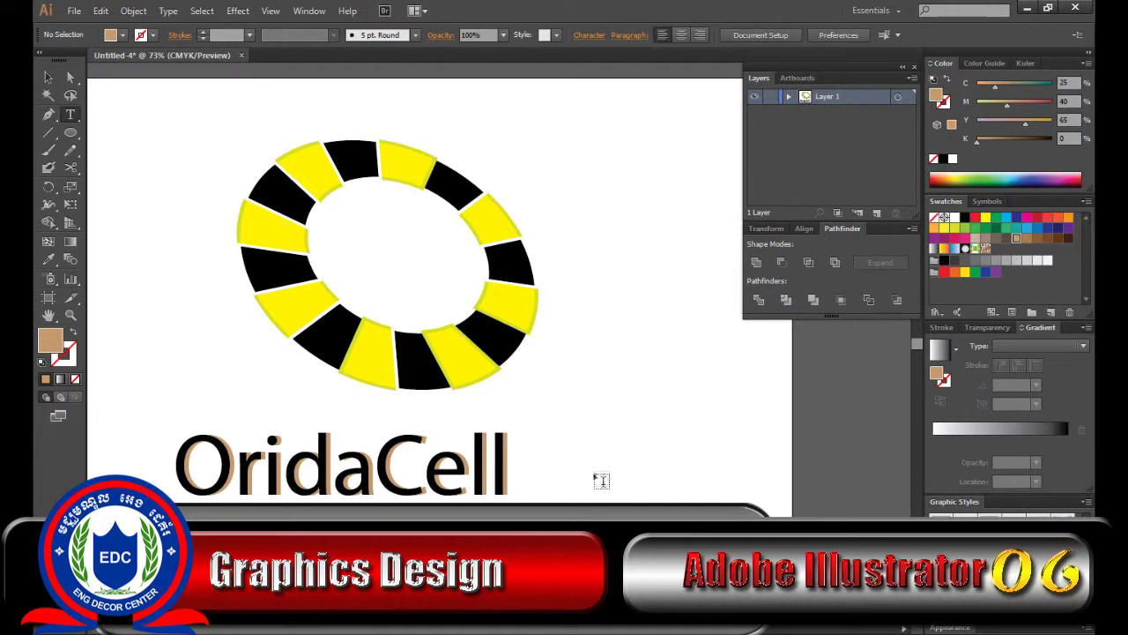
pyautogui.write('))')
pyautogui.write('008')
pyautogui.click(48, 77)
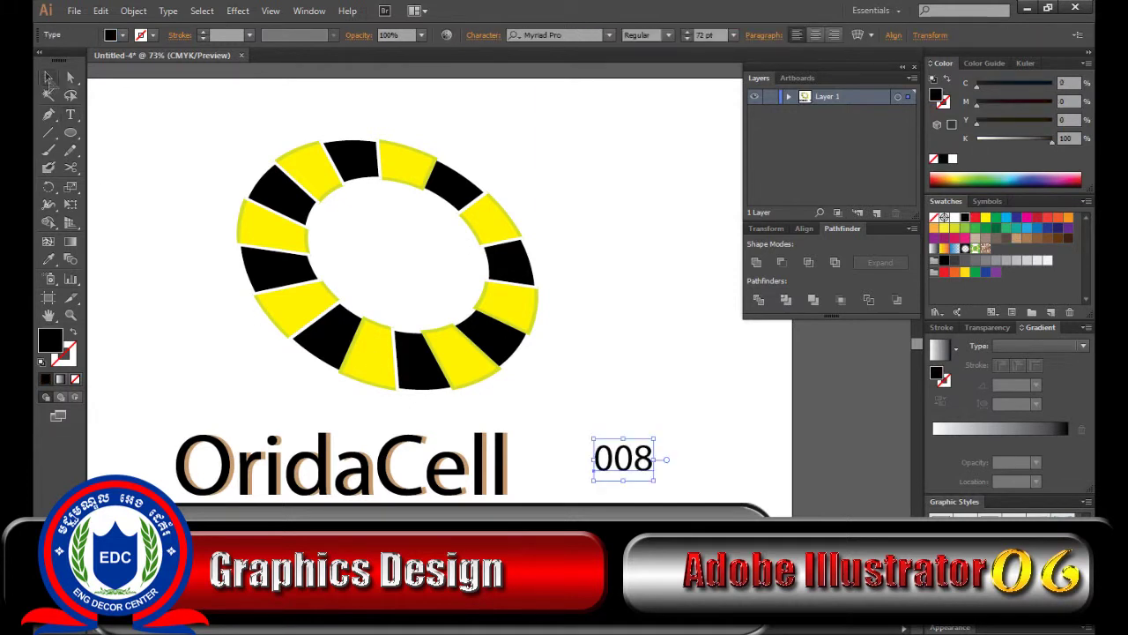
pyautogui.click(599, 37)
pyautogui.press('Down')
pyautogui.press('Down')
pyautogui.press('Down')
pyautogui.press('Down')
pyautogui.press('Down')
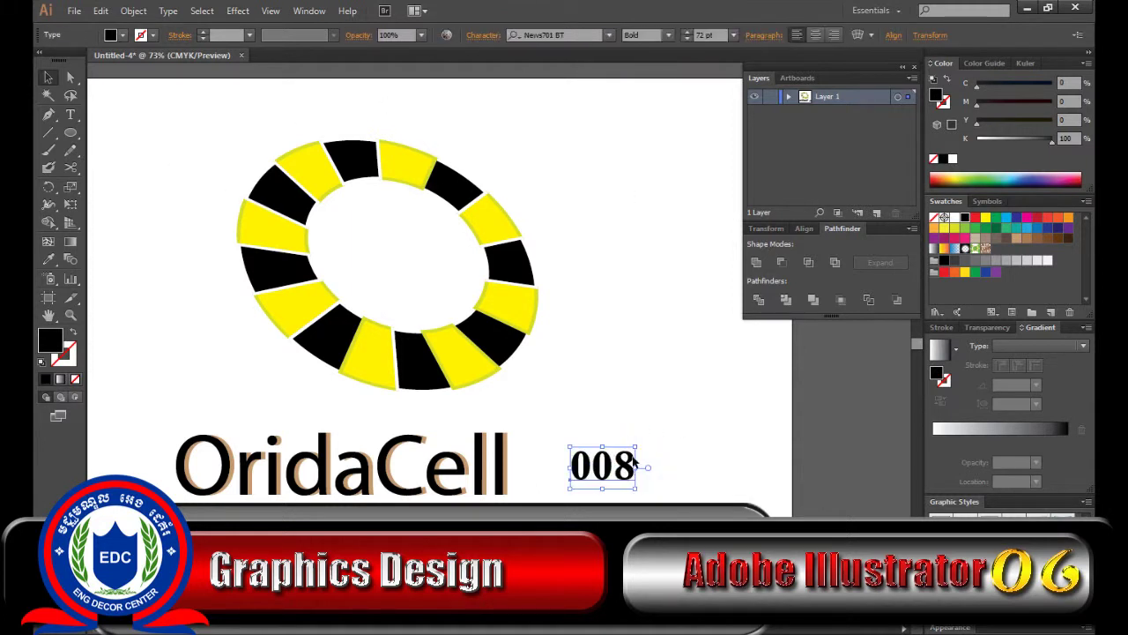
pyautogui.moveTo(638, 448)
pyautogui.mouseDown()
pyautogui.moveTo(675, 396)
pyautogui.moveTo(675, 418)
pyautogui.mouseUp()
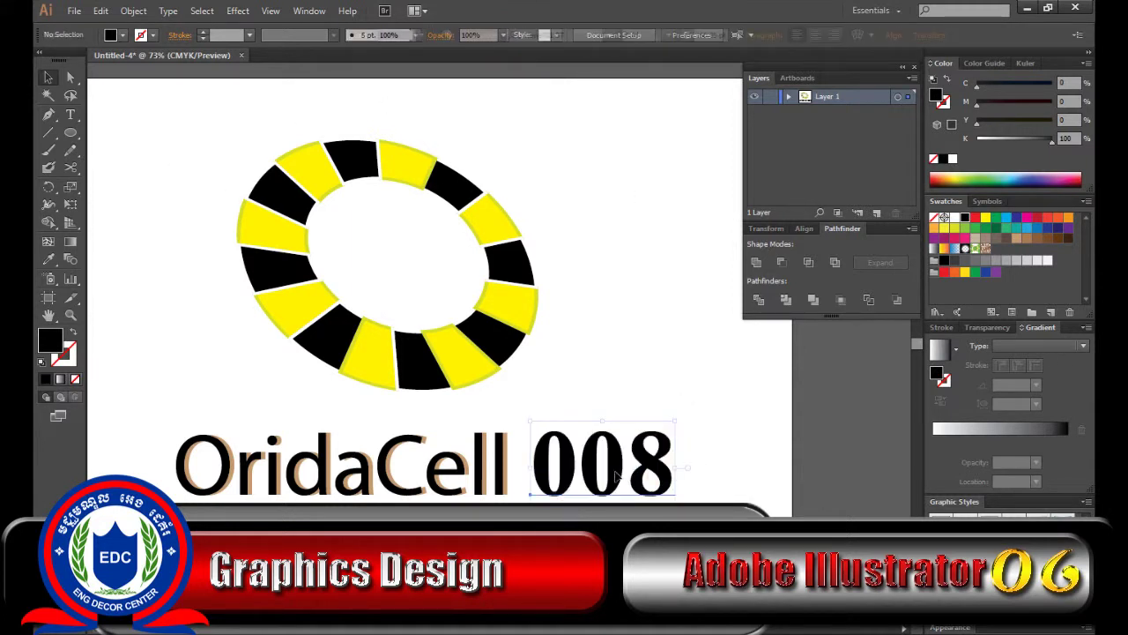
pyautogui.moveTo(604, 421); pyautogui.dragTo(604, 397)
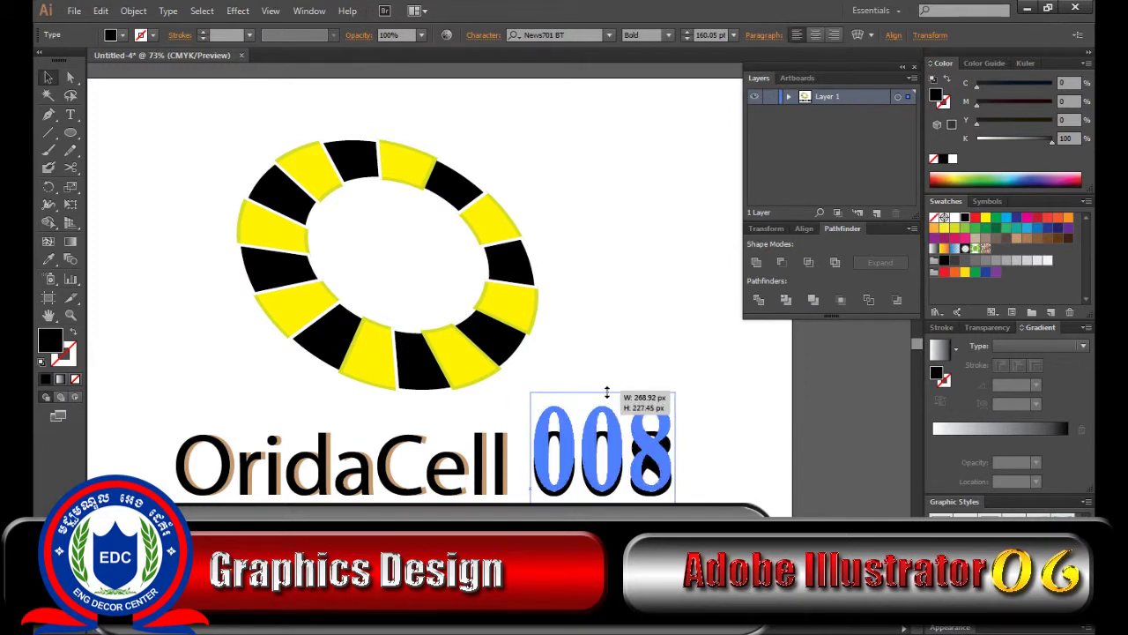
pyautogui.click(702, 463)
pyautogui.moveTo(666, 462)
pyautogui.mouseDown()
pyautogui.moveTo(659, 471)
pyautogui.moveTo(677, 478)
pyautogui.mouseUp()
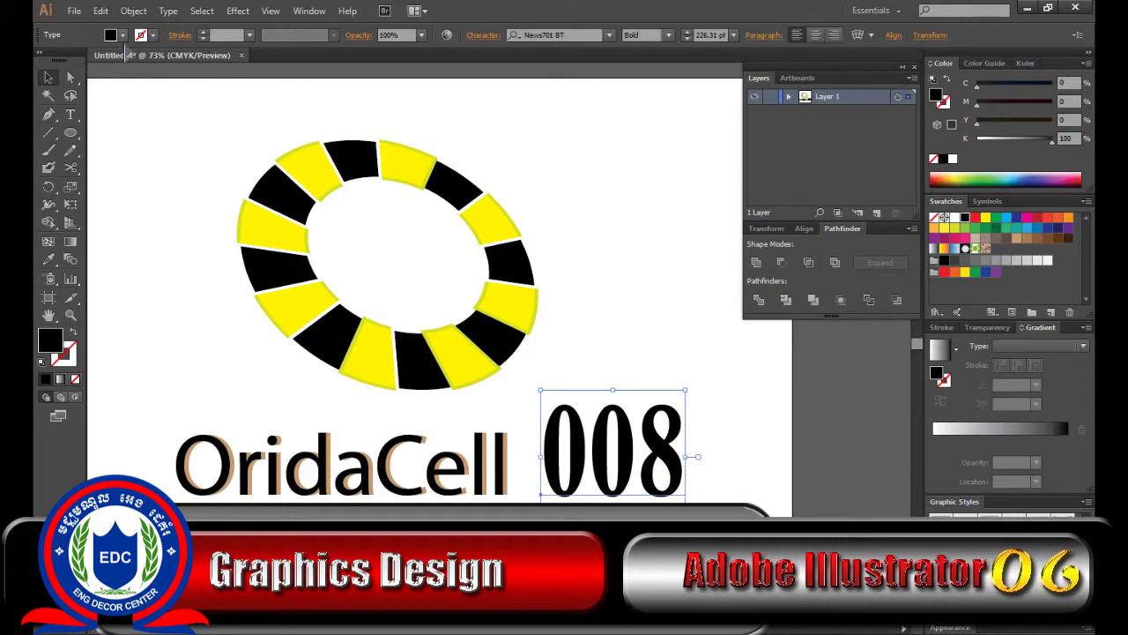
pyautogui.click(123, 36)
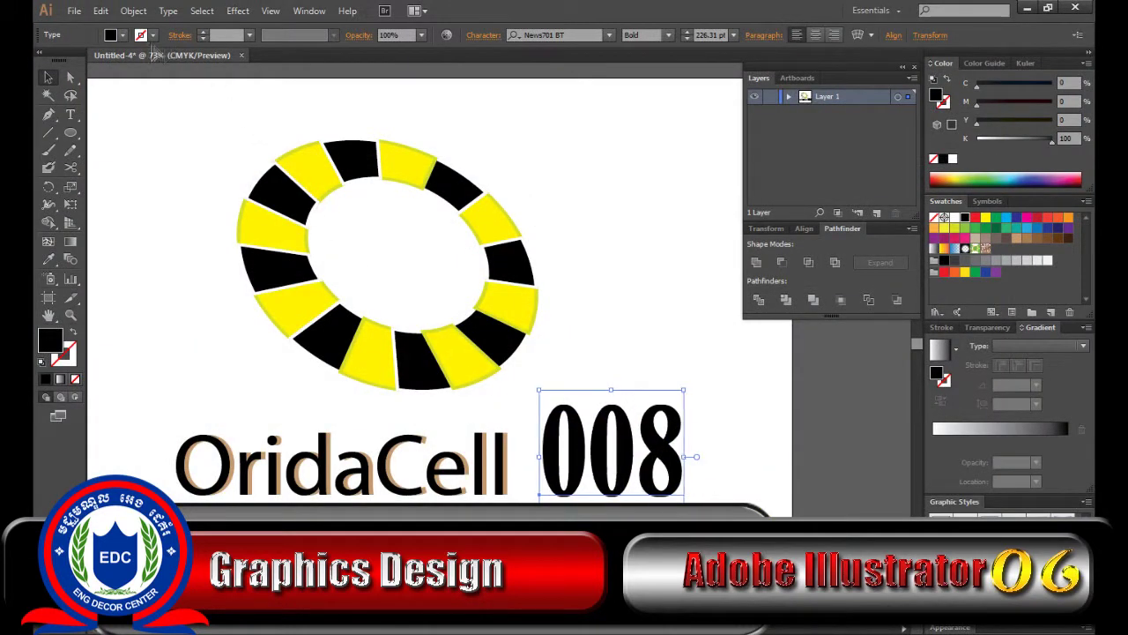
# Step: Fill the 008 copy with yellow to form a yellow edge behind the black numerals
pyautogui.click(123, 35)
pyautogui.click(94, 53)
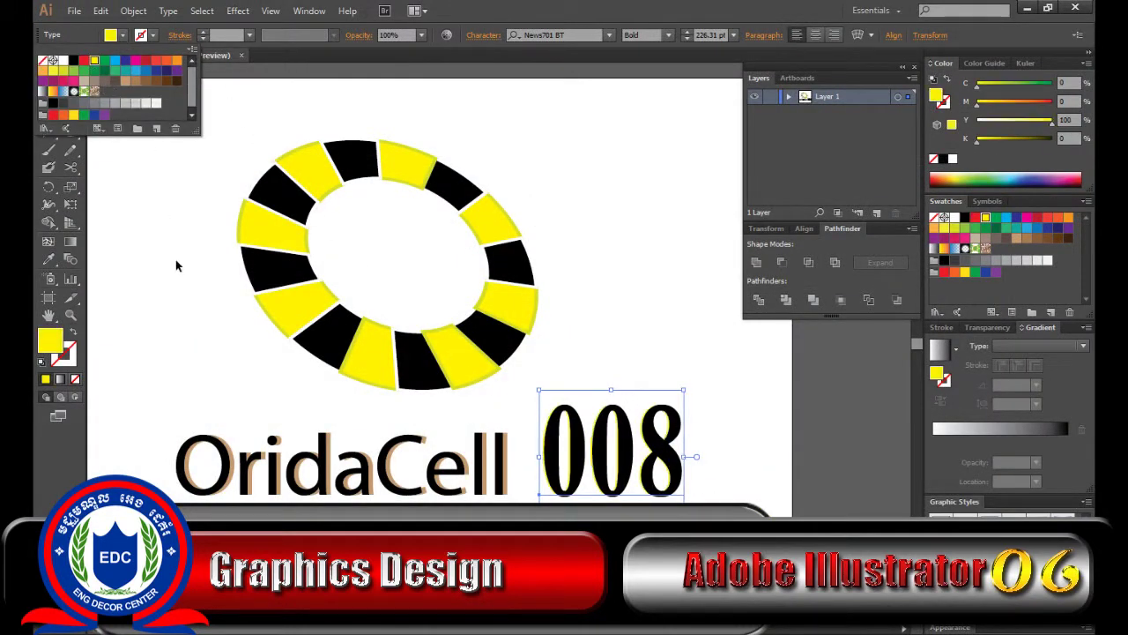
pyautogui.click(185, 290)
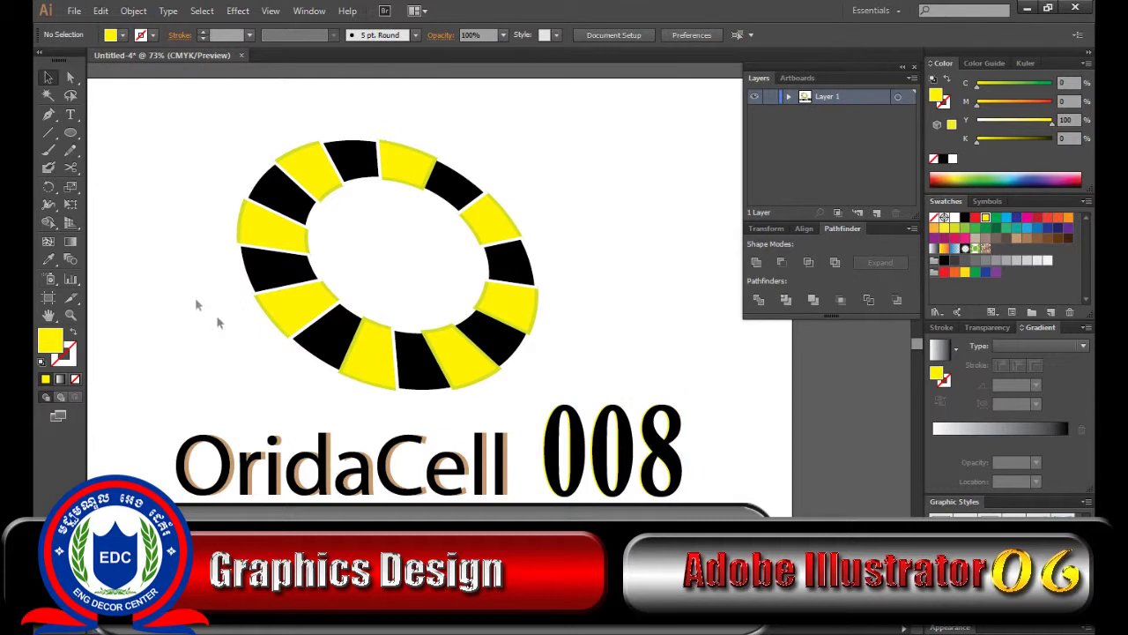
pyautogui.click(569, 438)
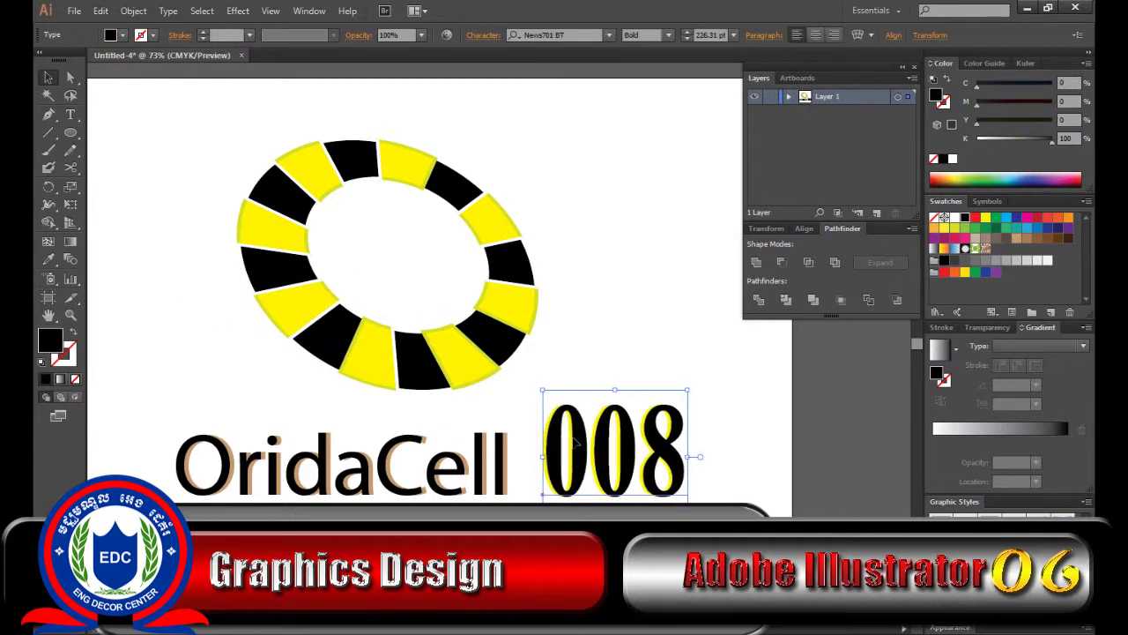
pyautogui.hotkey('ctrl', 'shift', 'a')
pyautogui.click(622, 474)
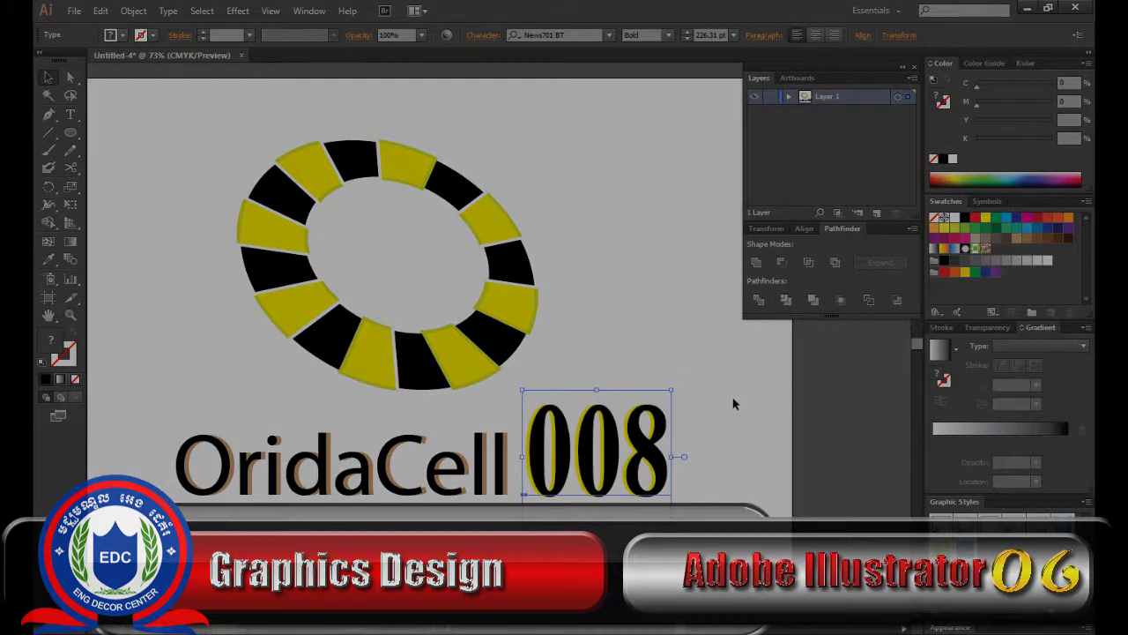
pyautogui.click(732, 399)
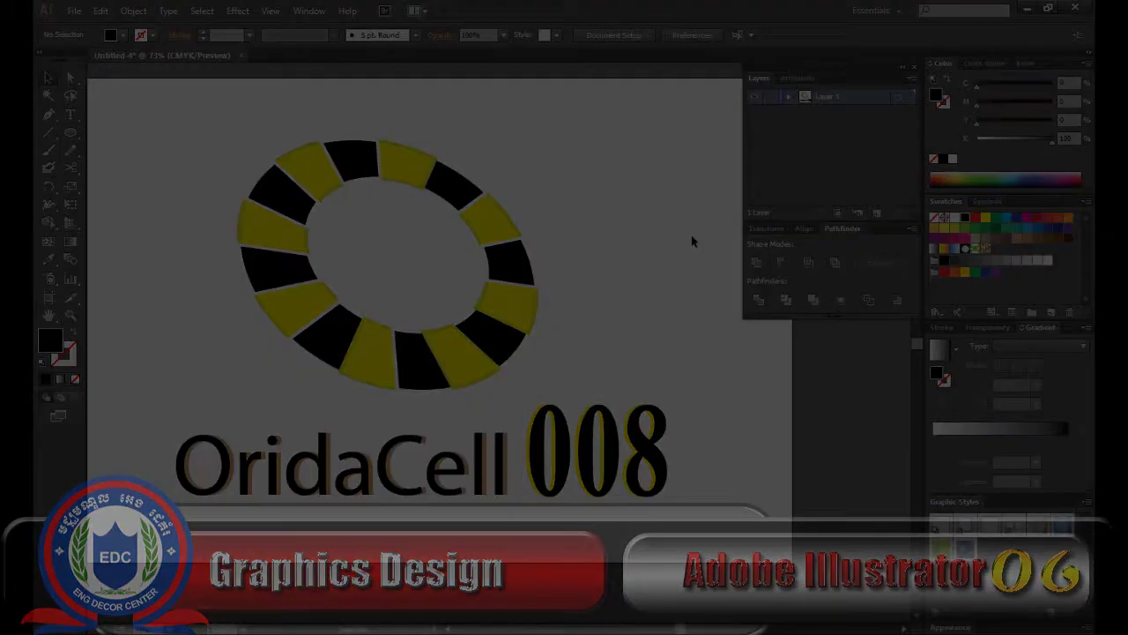